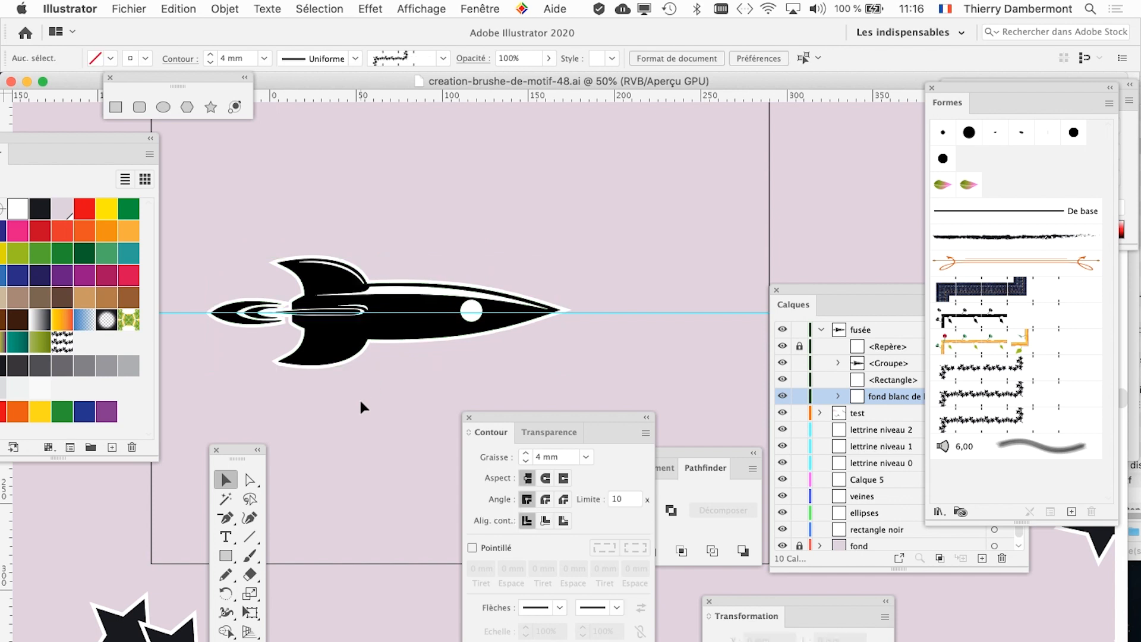
Redisplay the Nuancier panel and place it beside the rocket artwork
{"action": "left_click_drag", "start_coordinate": [366, 406], "coordinate": [356, 292]}
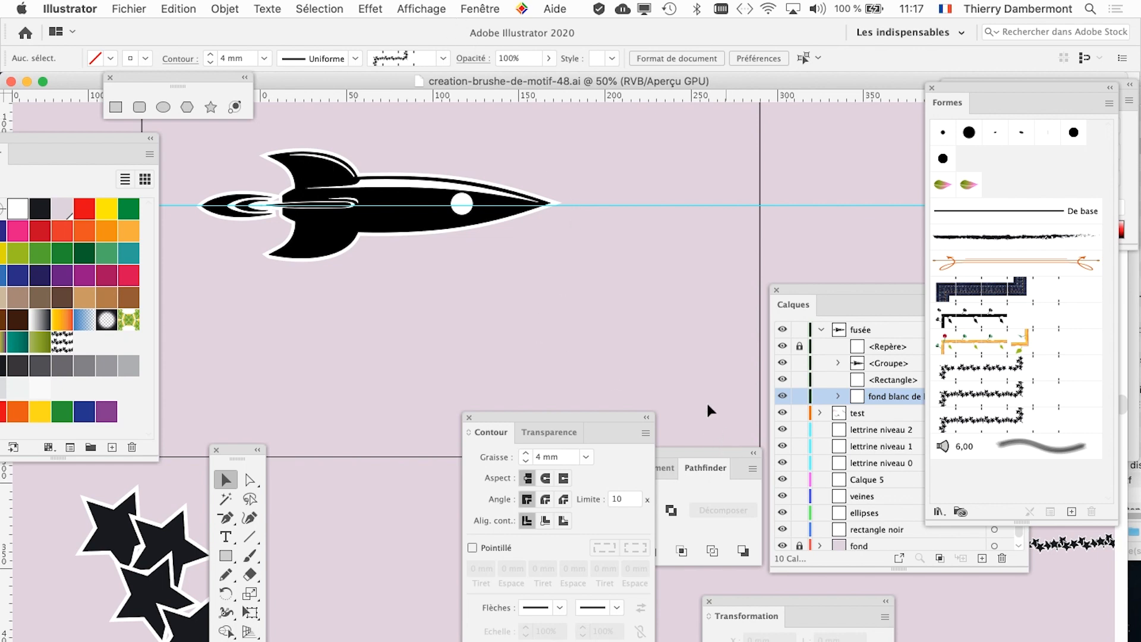
{"action": "left_click", "coordinate": [489, 8]}
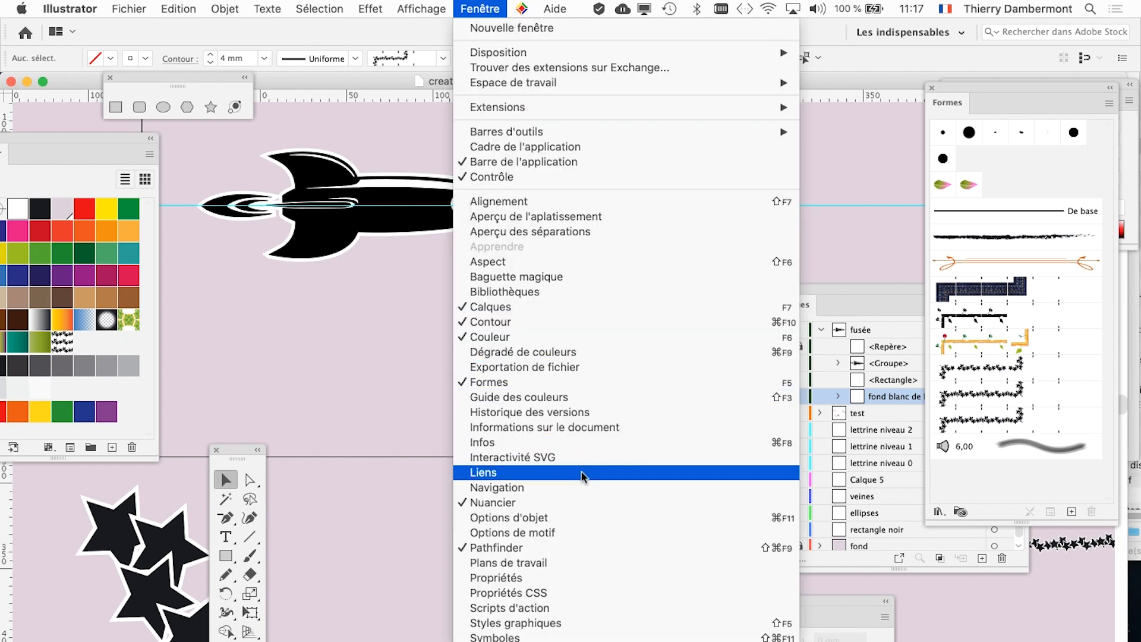
{"action": "left_click", "coordinate": [596, 503]}
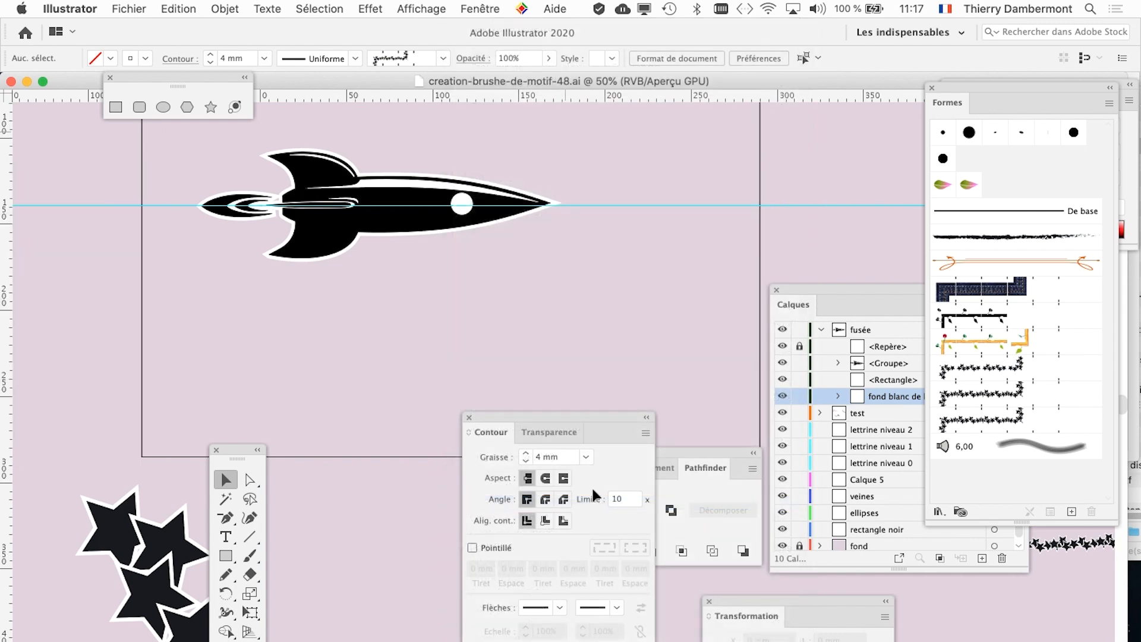
{"action": "left_click", "coordinate": [467, 10]}
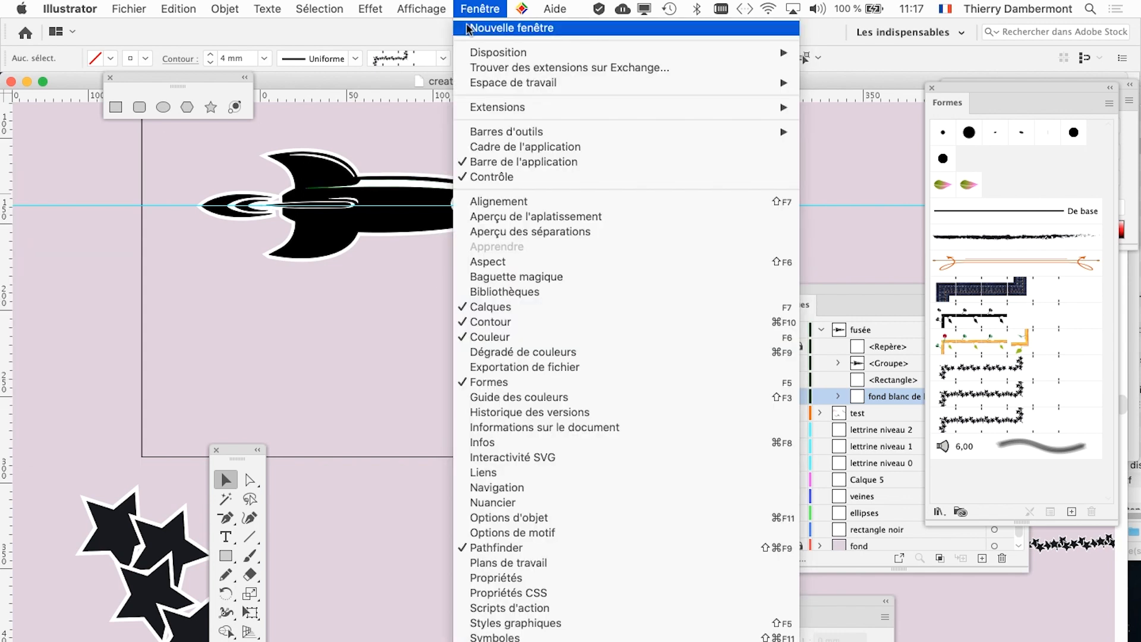
{"action": "left_click", "coordinate": [583, 502]}
{"action": "left_click_drag", "start_coordinate": [63, 138], "coordinate": [735, 95]}
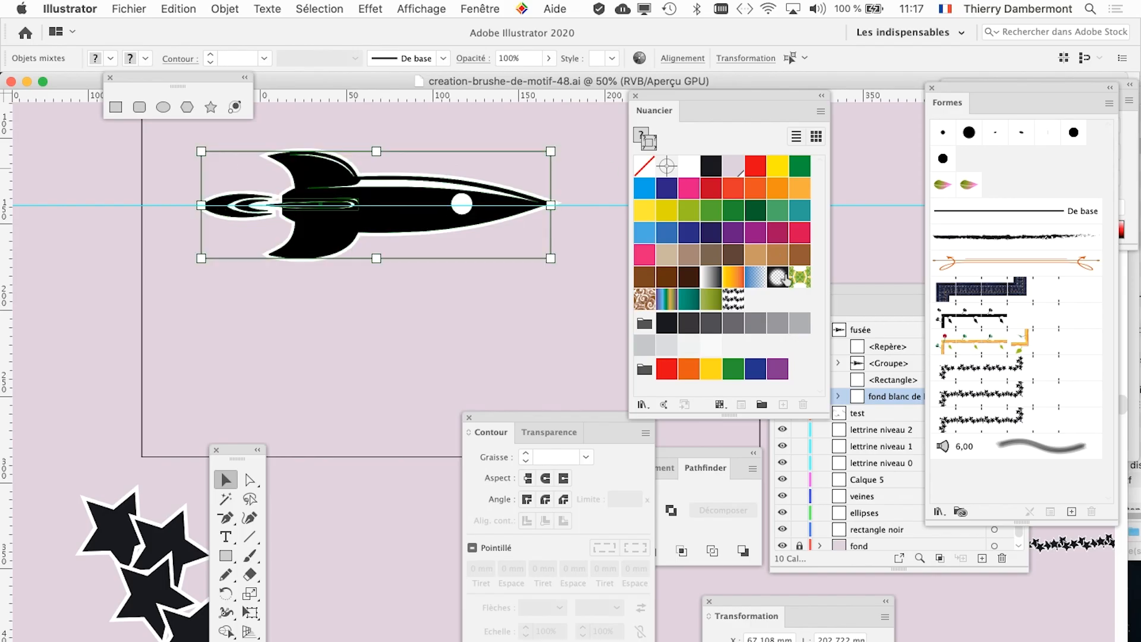
Add the complete rocket, including its white background, to the Nuancier as a pattern swatch, and move the Calques panel out of the way
{"action": "left_click", "coordinate": [898, 284]}
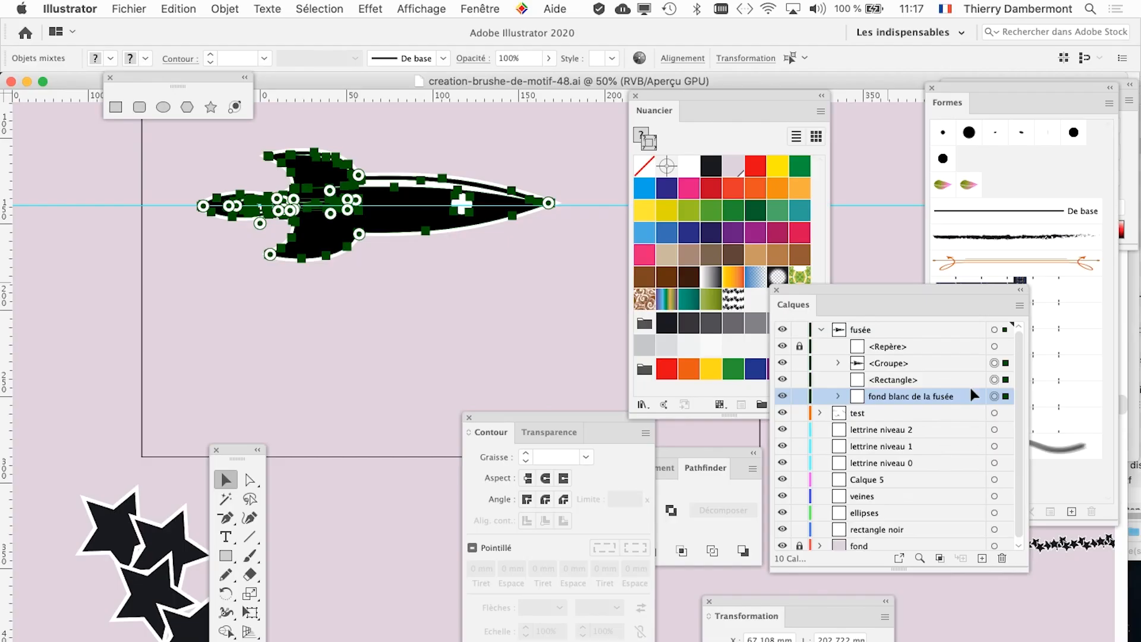
{"action": "left_click", "coordinate": [341, 195]}
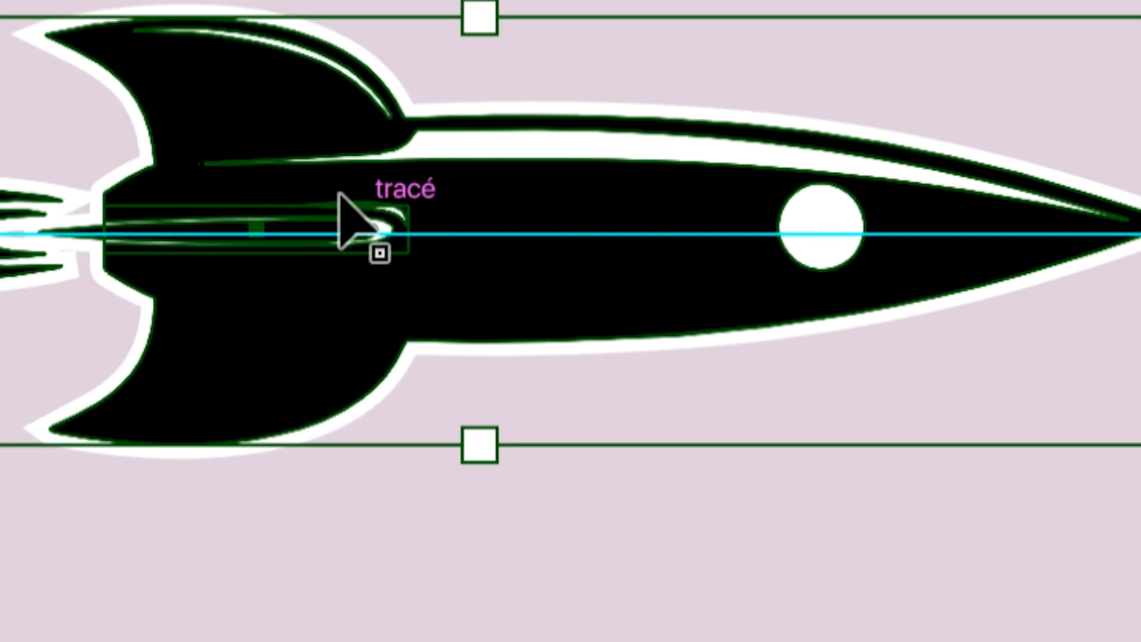
{"action": "left_click_drag", "start_coordinate": [348, 188], "coordinate": [571, 353]}
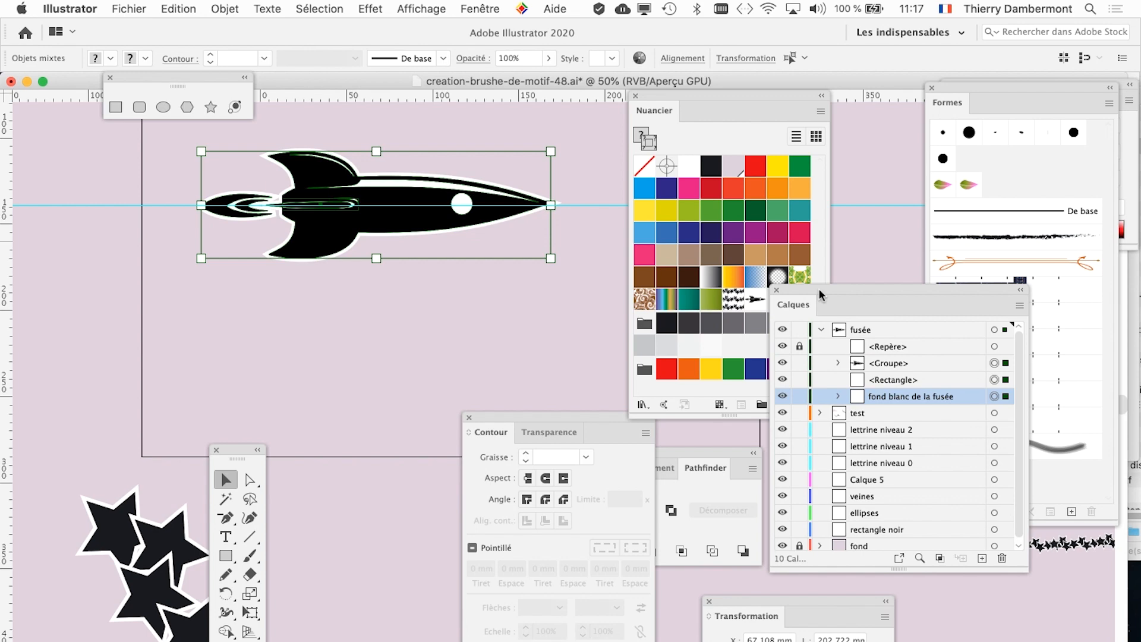
{"action": "left_click_drag", "start_coordinate": [819, 287], "coordinate": [958, 612]}
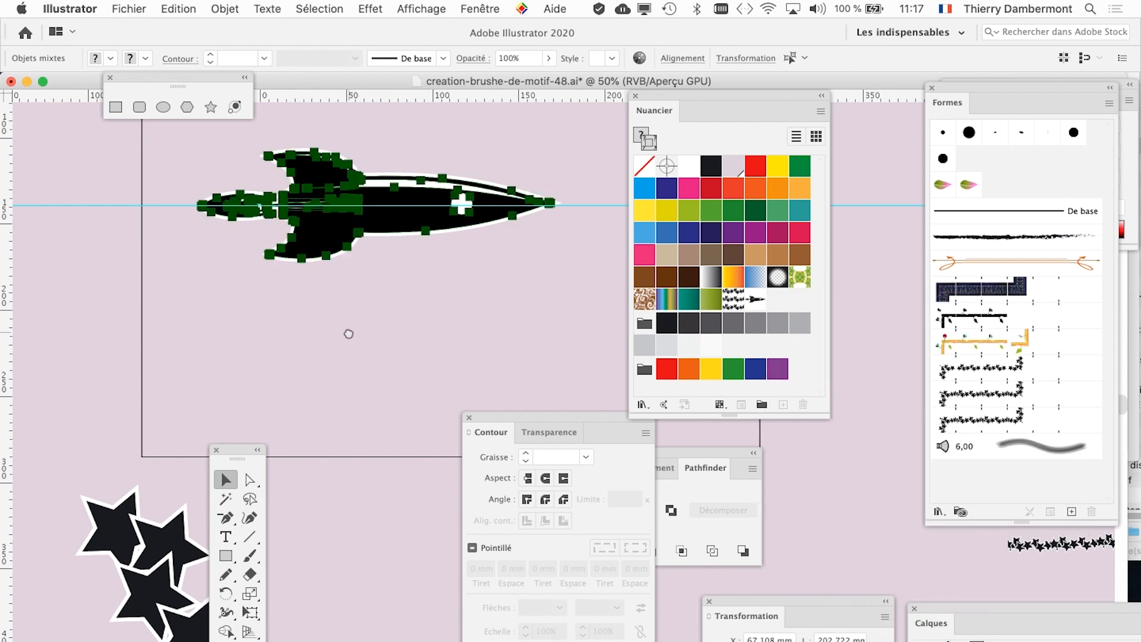
Widen the Nuancier panel and reposition it clear of the rocket artwork
{"action": "left_click_drag", "start_coordinate": [346, 331], "coordinate": [280, 344]}
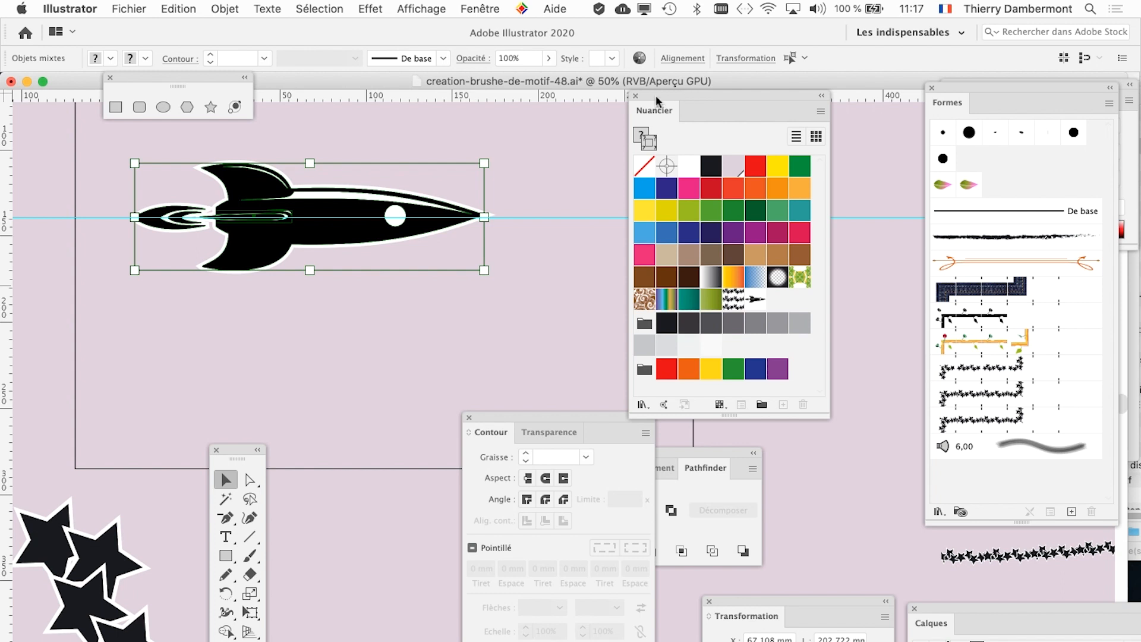
{"action": "left_click_drag", "start_coordinate": [655, 95], "coordinate": [571, 34]}
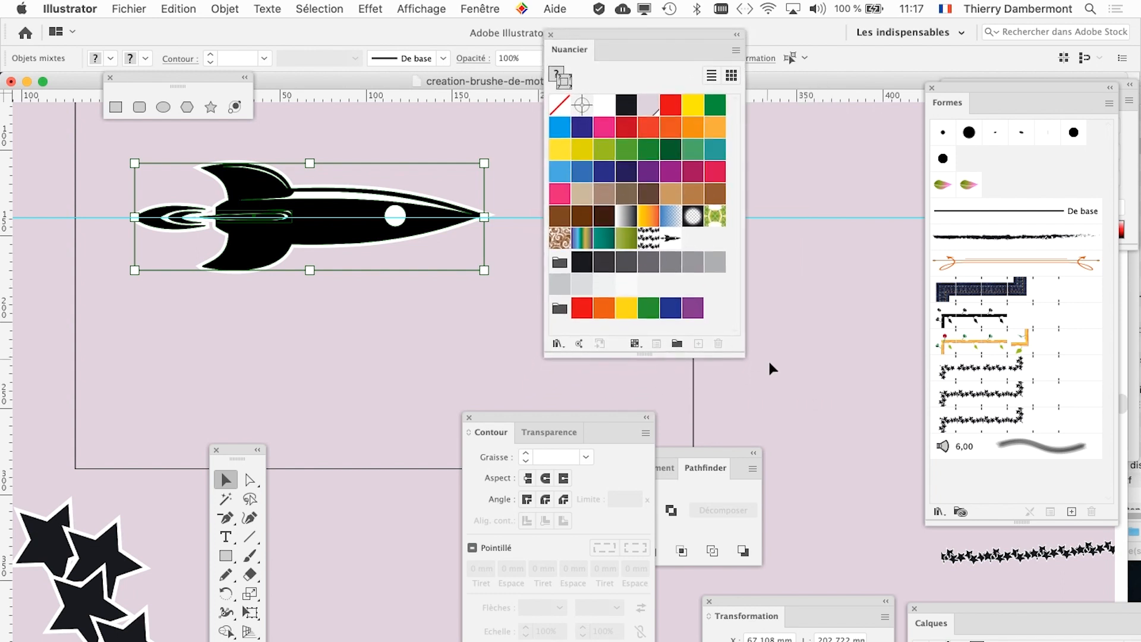
{"action": "left_click_drag", "start_coordinate": [741, 353], "coordinate": [780, 374]}
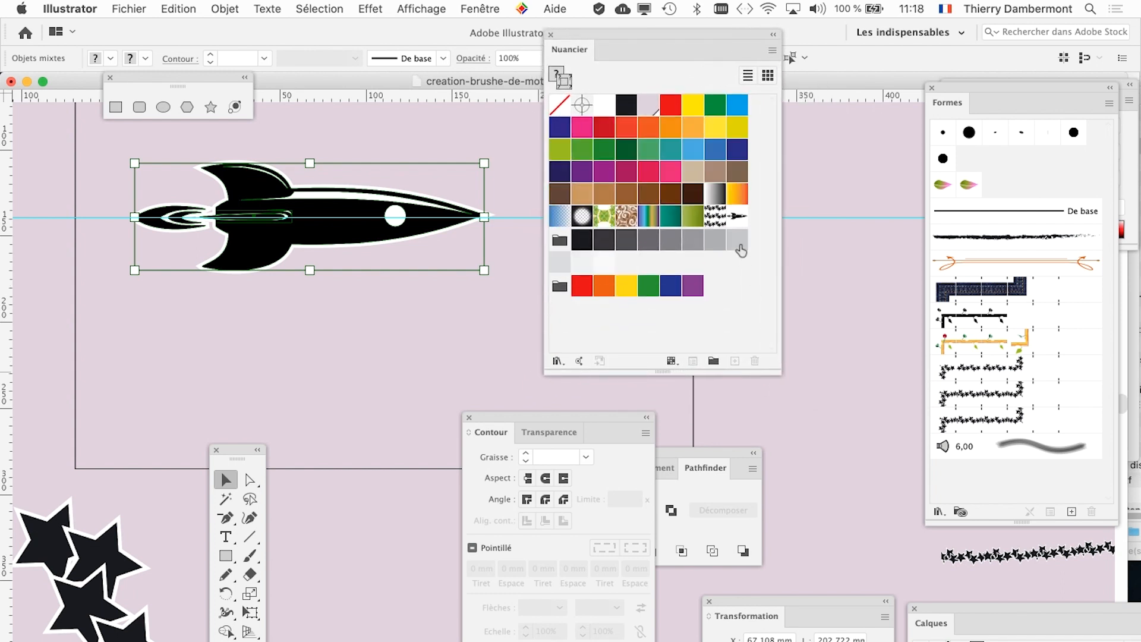
{"action": "key", "text": "super+alt"}
{"action": "left_click_drag", "start_coordinate": [616, 32], "coordinate": [665, 50]}
Move the original rocket artwork off the artboard, leaving the artboard empty
{"action": "scroll", "coordinate": [444, 237], "scroll_direction": "down", "scroll_amount": 5}
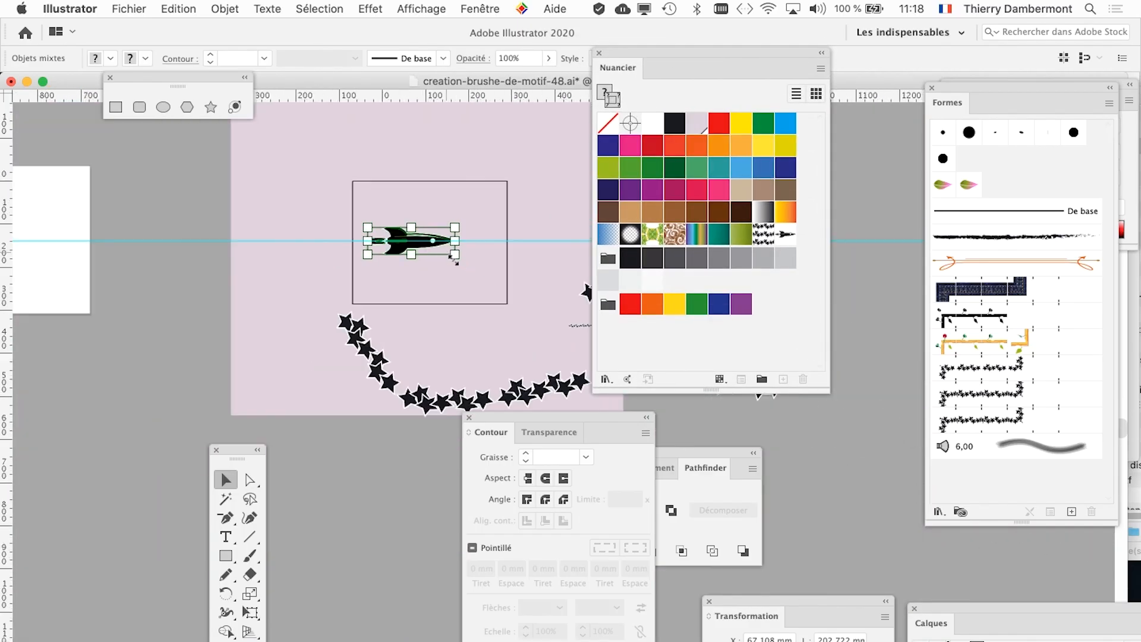
{"action": "left_click_drag", "start_coordinate": [281, 292], "coordinate": [377, 283]}
{"action": "left_click", "coordinate": [357, 254]}
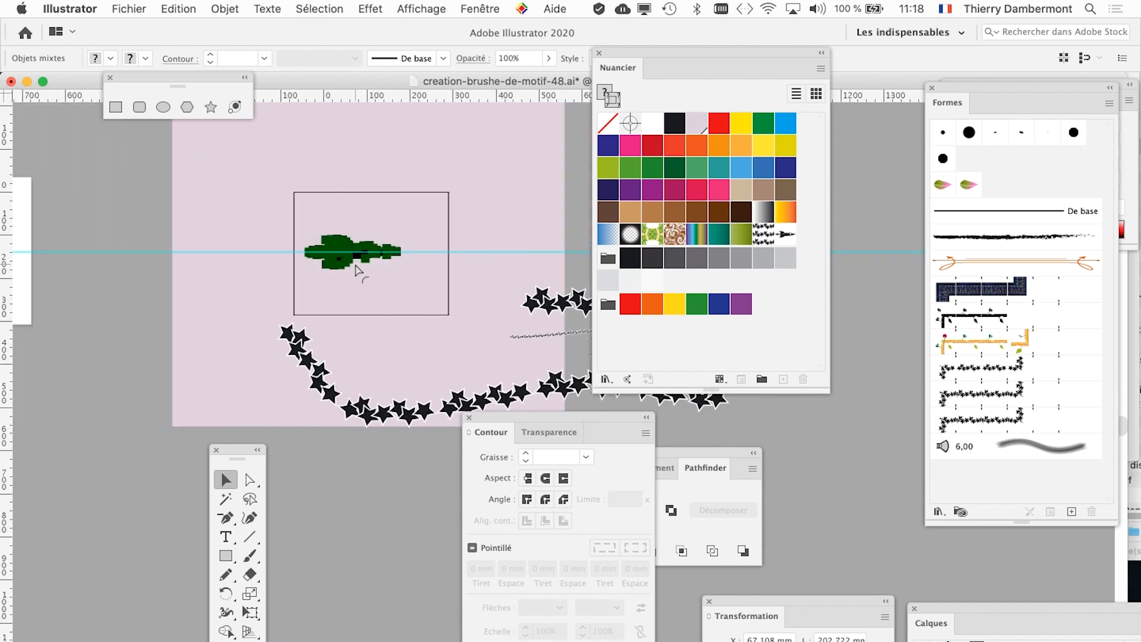
{"action": "scroll", "coordinate": [357, 267], "scroll_direction": "up", "scroll_amount": 3}
{"action": "left_click_drag", "start_coordinate": [359, 260], "coordinate": [204, 177]}
{"action": "left_click_drag", "start_coordinate": [458, 351], "coordinate": [307, 158]}
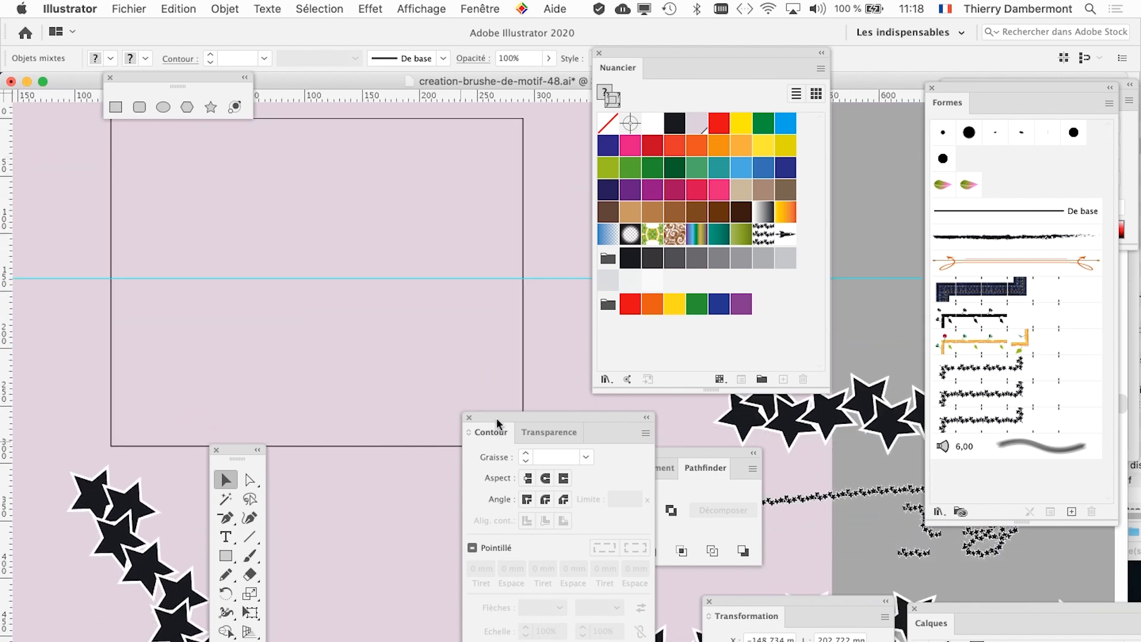
Move the Contour and tools panels off the artboard and open the rocket pattern swatch for editing
{"action": "left_click_drag", "start_coordinate": [497, 420], "coordinate": [393, 538]}
{"action": "left_click_drag", "start_coordinate": [242, 454], "coordinate": [60, 141]}
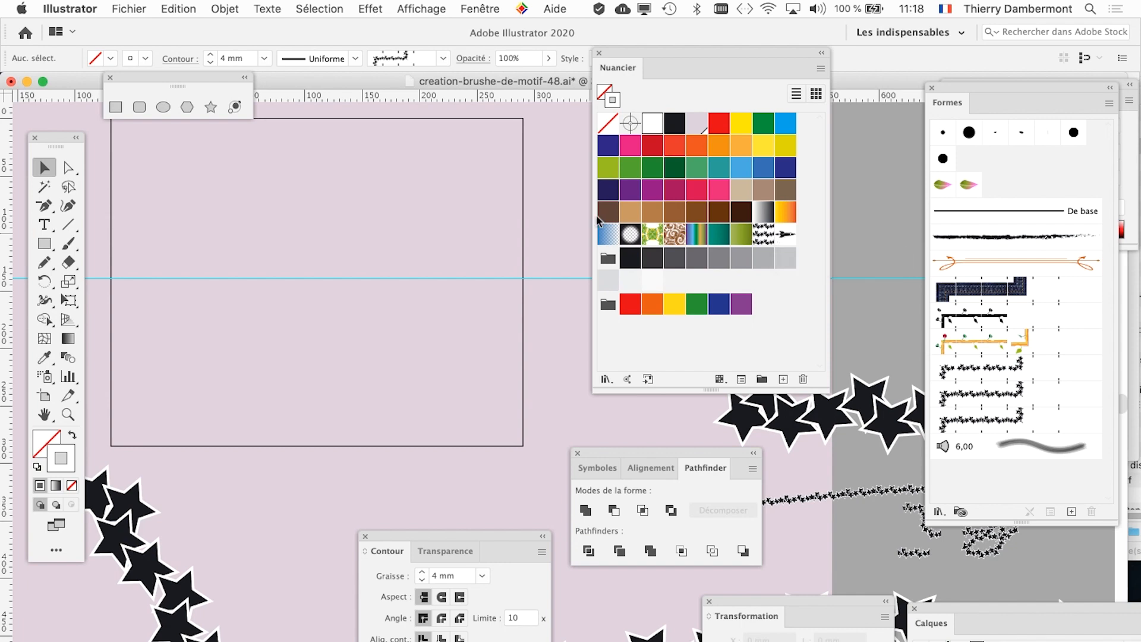
{"action": "left_click_drag", "start_coordinate": [494, 175], "coordinate": [523, 201]}
{"action": "double_click", "coordinate": [784, 235]}
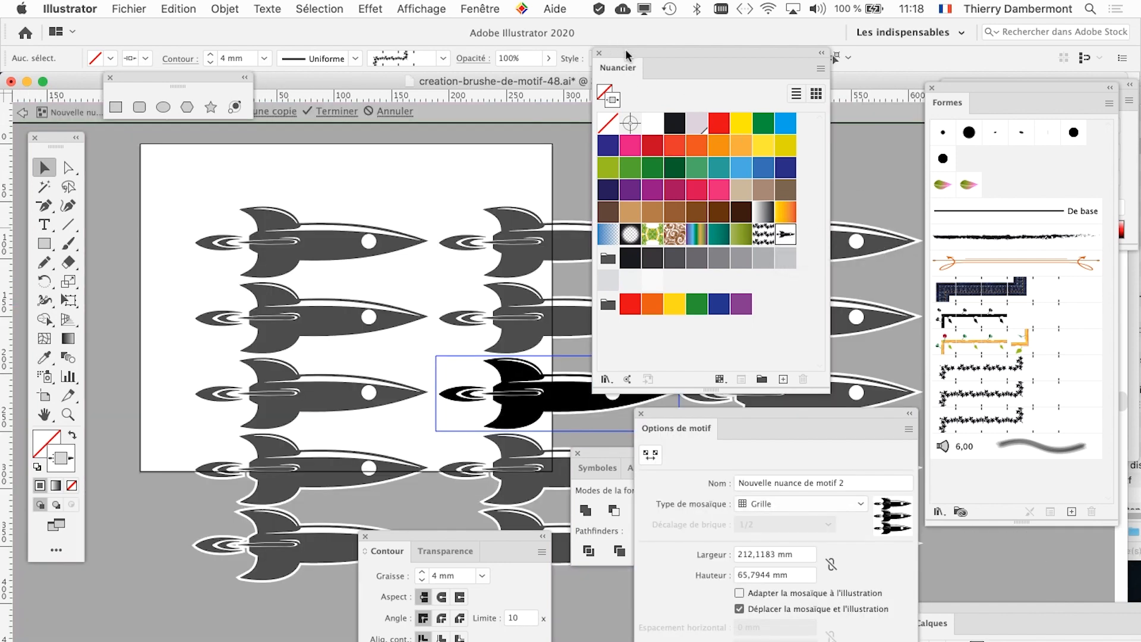
Move the Nuancier panel aside and select the black rocket group inside the pattern tile
{"action": "left_click_drag", "start_coordinate": [626, 51], "coordinate": [781, 109]}
{"action": "left_click_drag", "start_coordinate": [580, 319], "coordinate": [408, 193]}
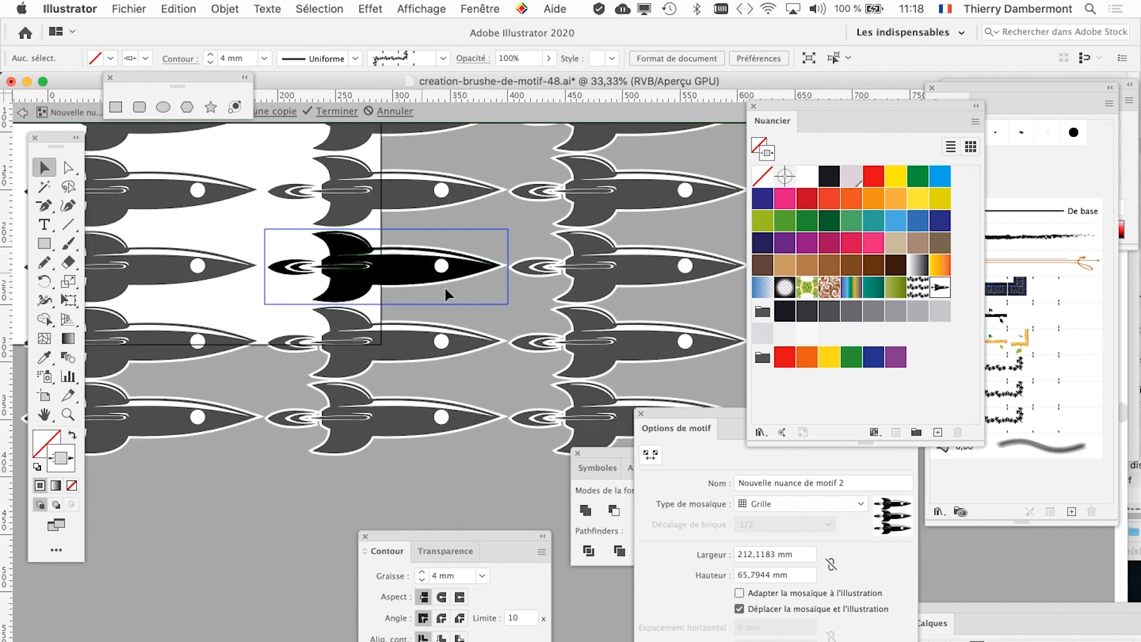
{"action": "scroll", "coordinate": [449, 290], "scroll_direction": "down", "scroll_amount": 2}
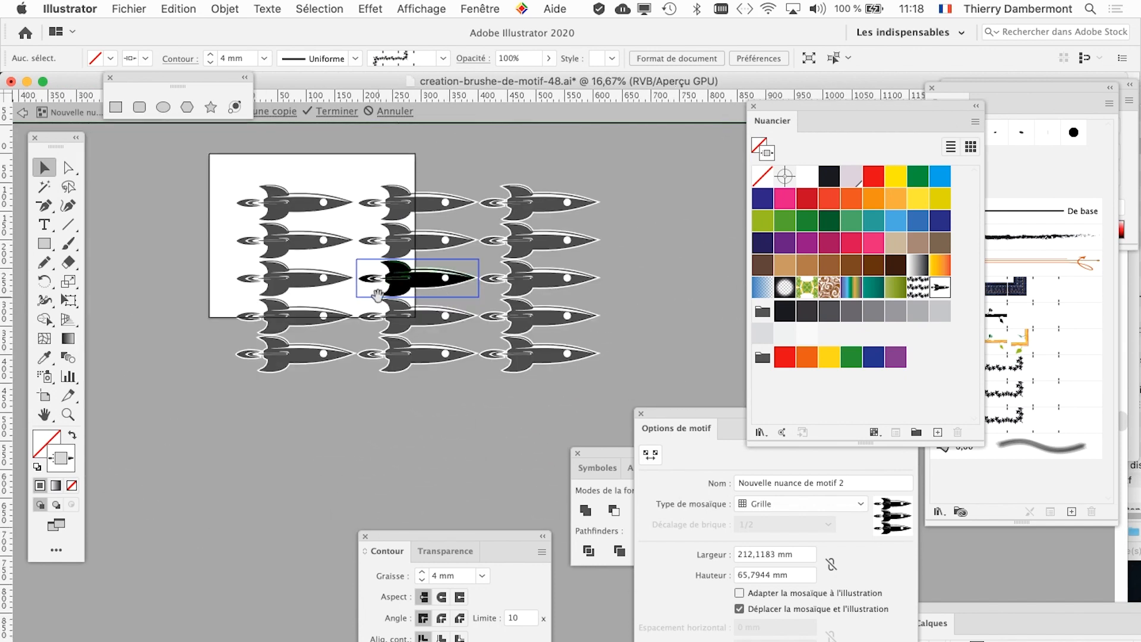
{"action": "left_click_drag", "start_coordinate": [380, 307], "coordinate": [420, 351]}
{"action": "scroll", "coordinate": [440, 350], "scroll_direction": "up", "scroll_amount": 1}
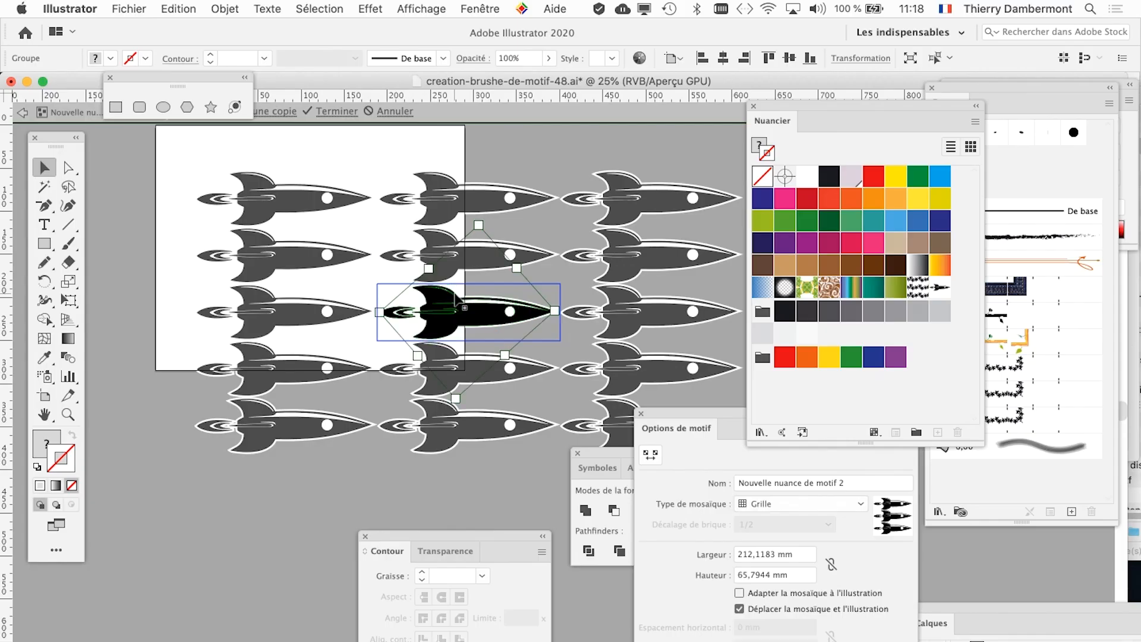
{"action": "key", "text": "a"}
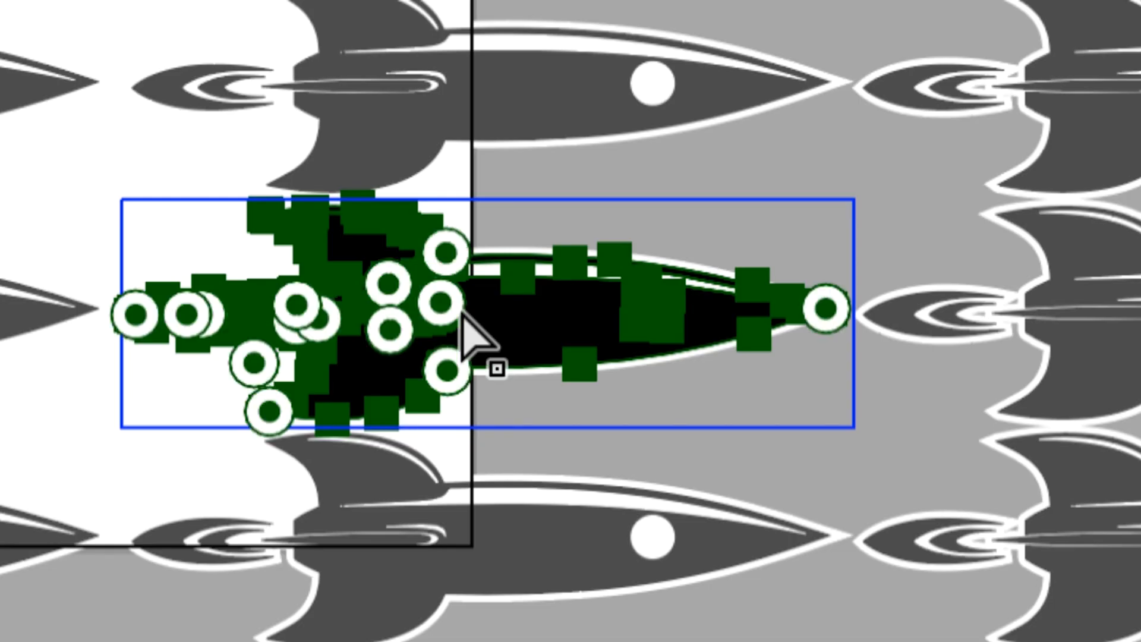
{"action": "key", "text": "v"}
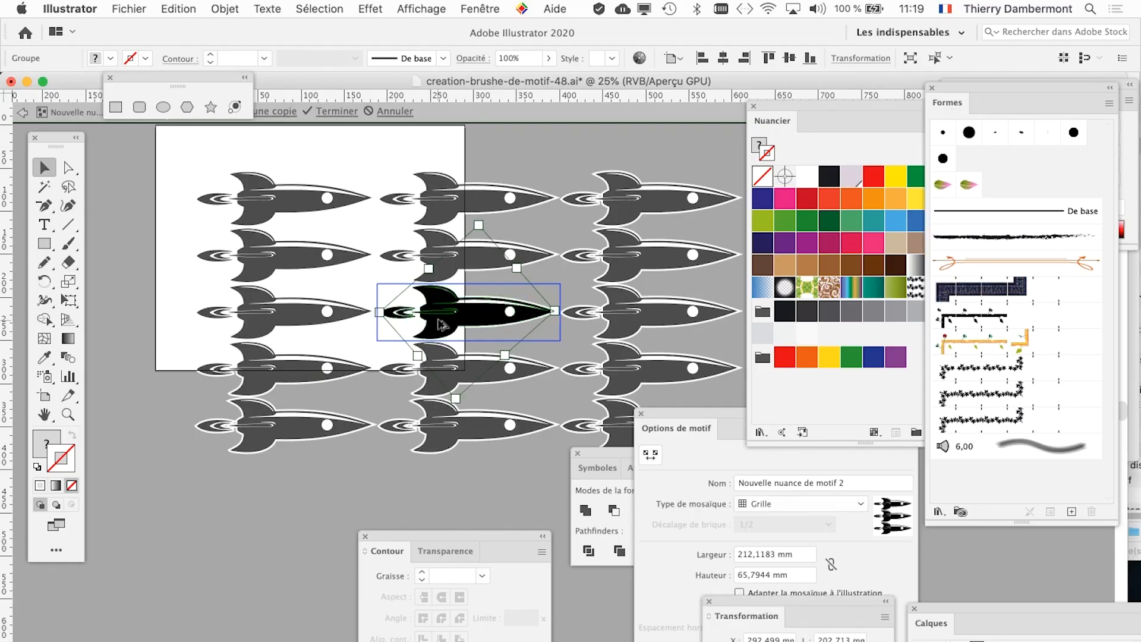
Reset the tilted bounding box of the selected rocket group so it sits straight around the rocket
{"action": "scroll", "coordinate": [663, 244], "scroll_direction": "up", "scroll_amount": 3}
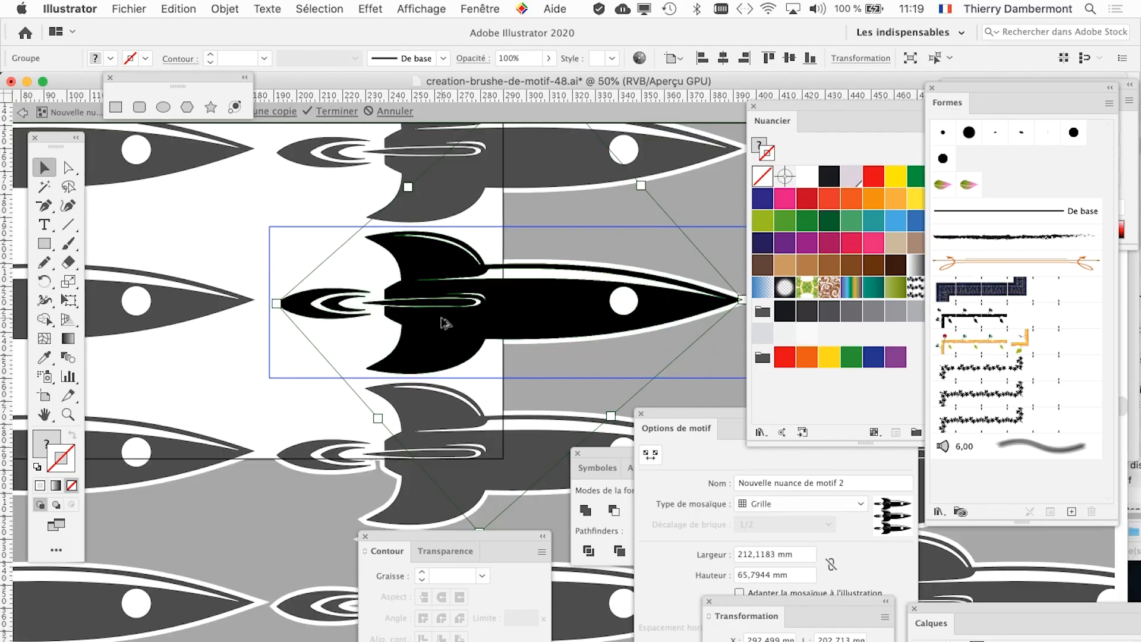
{"action": "key", "text": "space"}
{"action": "left_click_drag", "start_coordinate": [484, 342], "coordinate": [394, 345]}
{"action": "scroll", "coordinate": [386, 359], "scroll_direction": "down", "scroll_amount": 1}
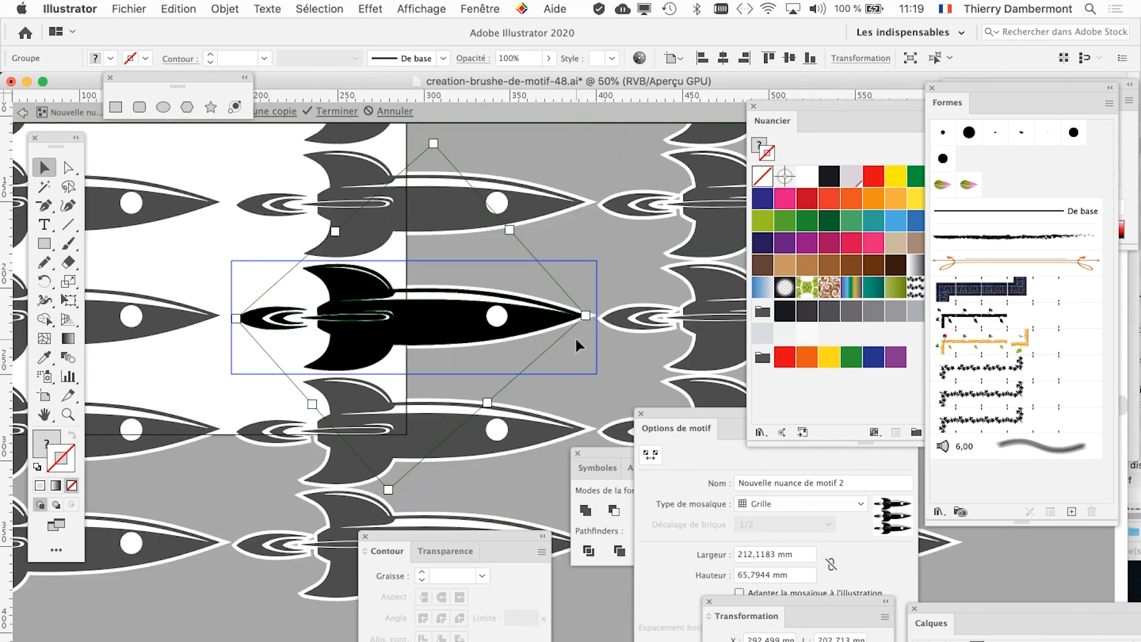
{"action": "key", "text": "super"}
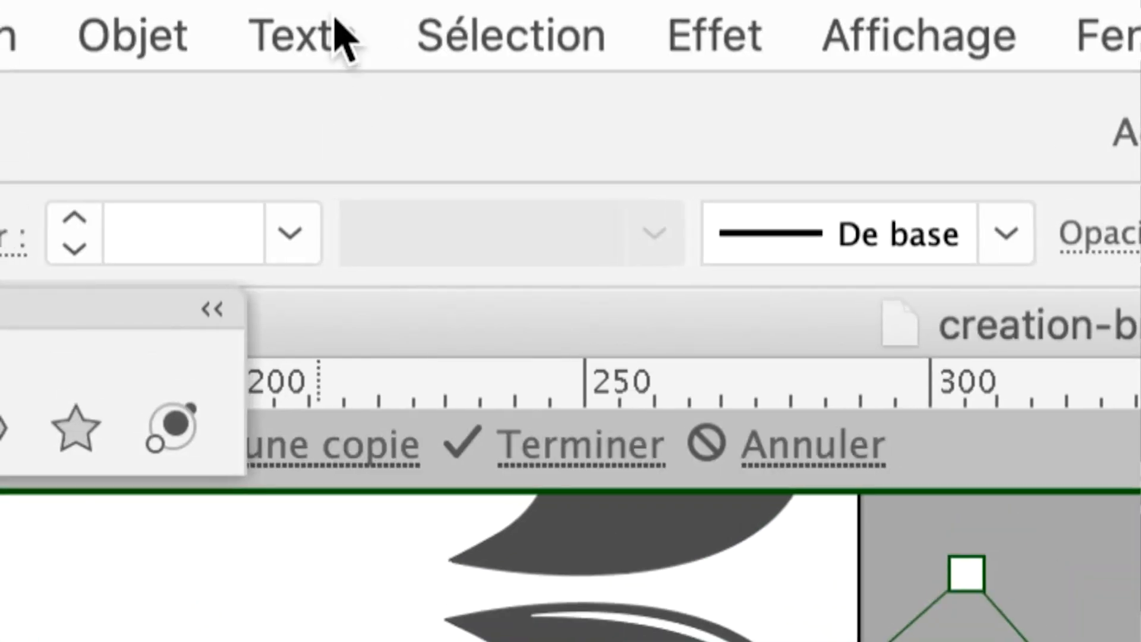
{"action": "left_click", "coordinate": [93, 37]}
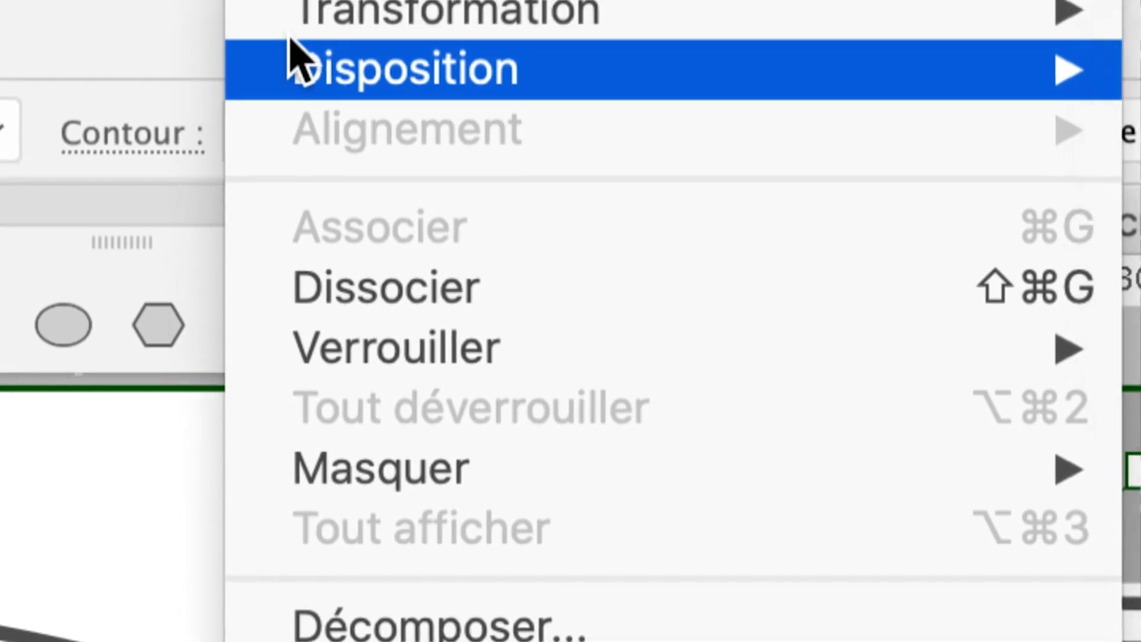
{"action": "mouse_move", "coordinate": [544, 15]}
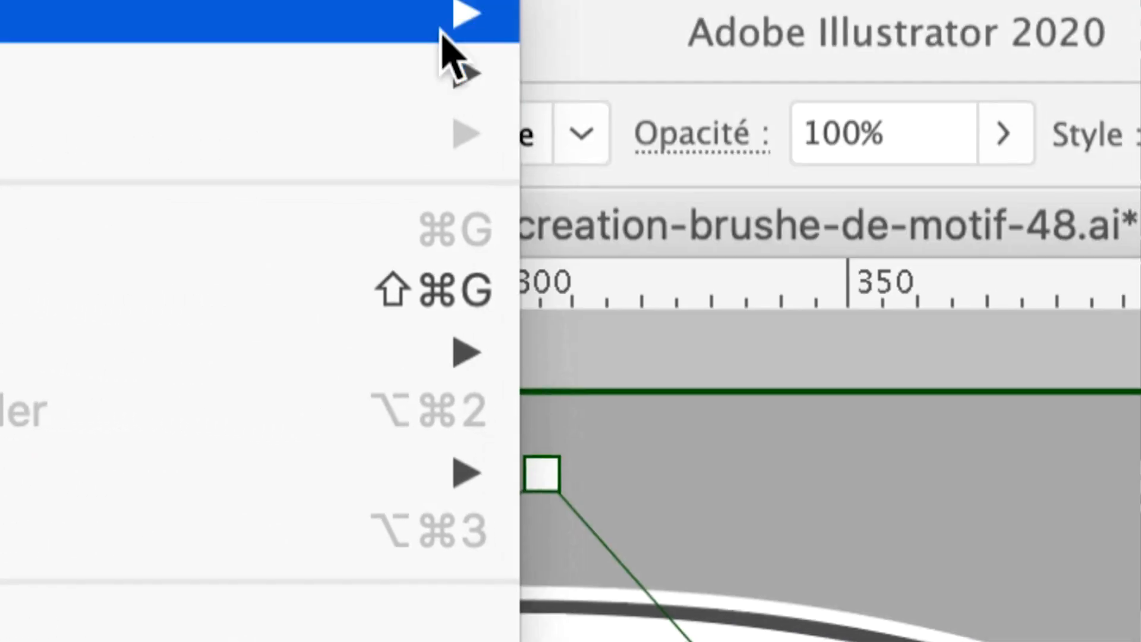
{"action": "mouse_move", "coordinate": [1070, 141]}
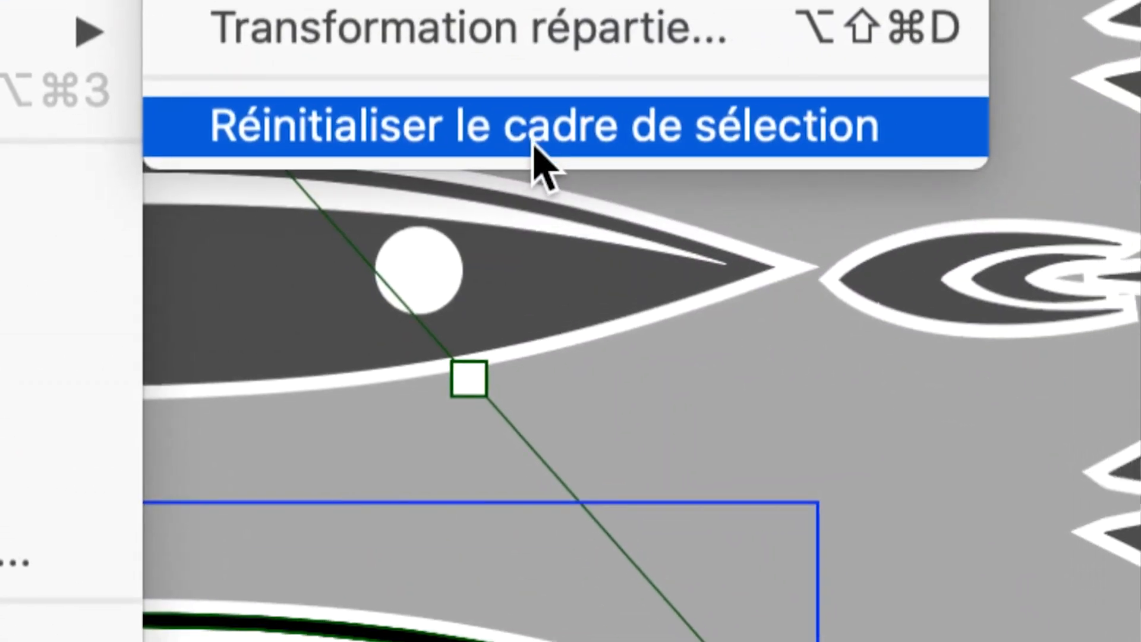
{"action": "left_click", "coordinate": [538, 155]}
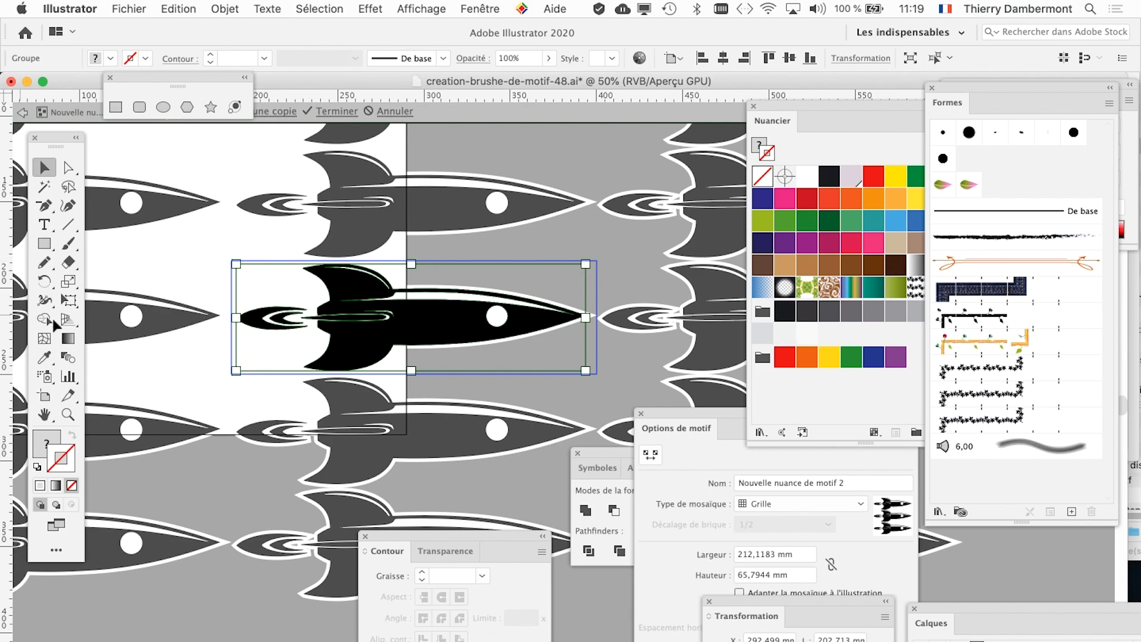
Scale the black rocket group down proportionally with the Free Transform tool to about 98 by 30 mm
{"action": "left_click", "coordinate": [74, 302]}
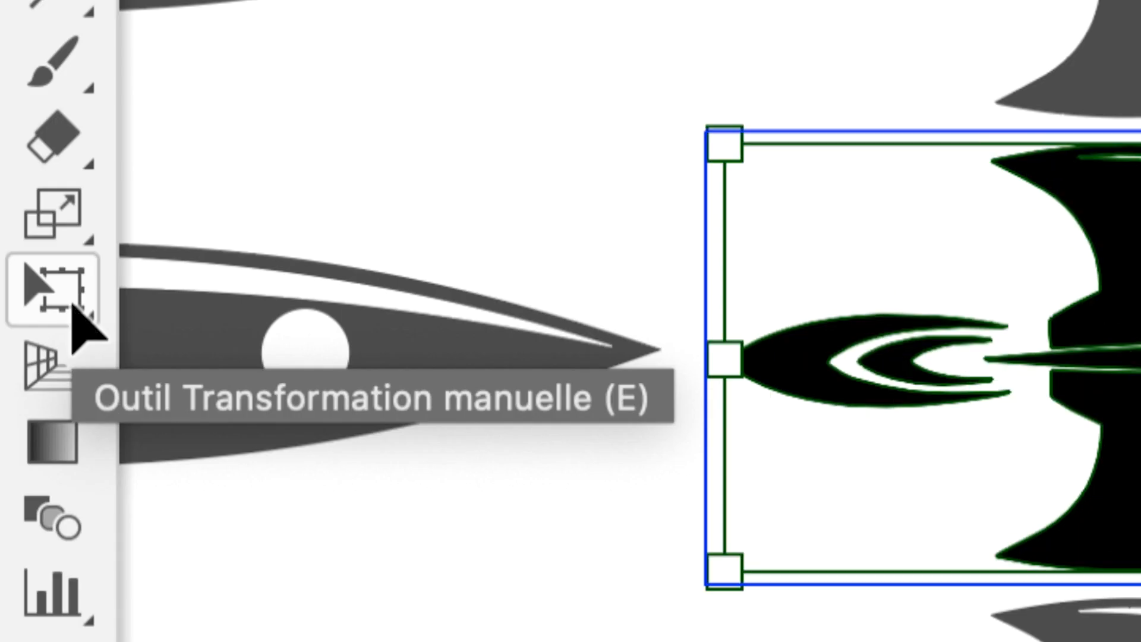
{"action": "left_click", "coordinate": [73, 304]}
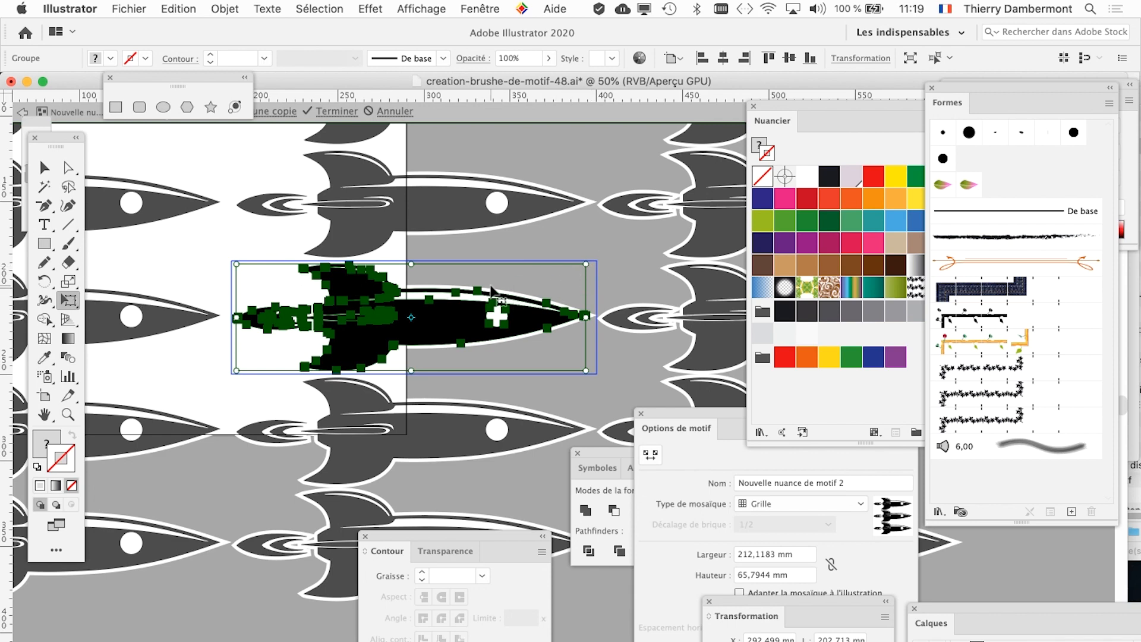
{"action": "scroll", "coordinate": [492, 287], "scroll_direction": "down", "scroll_amount": 2}
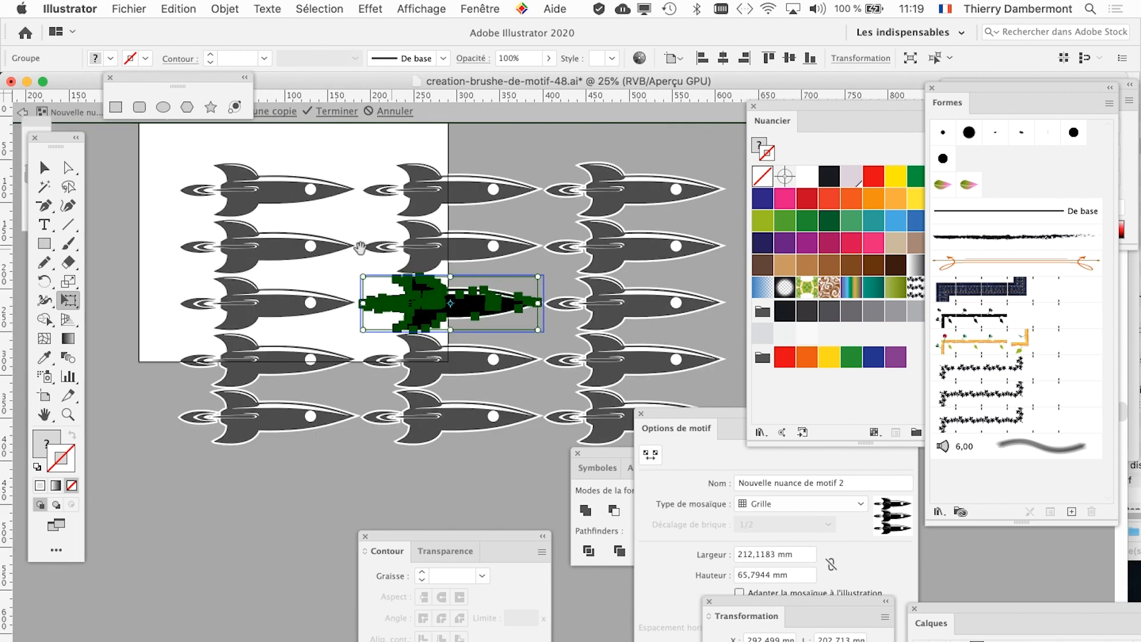
{"action": "left_click_drag", "start_coordinate": [359, 247], "coordinate": [381, 298]}
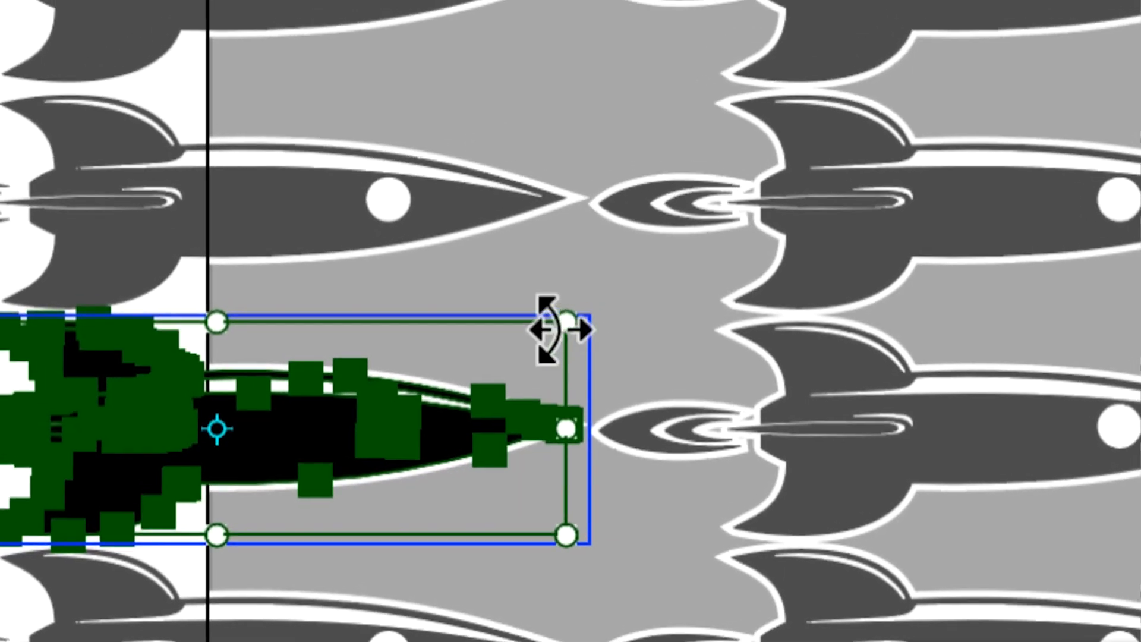
{"action": "left_click_drag", "start_coordinate": [547, 299], "coordinate": [462, 364]}
{"action": "left_click_drag", "start_coordinate": [538, 342], "coordinate": [267, 427]}
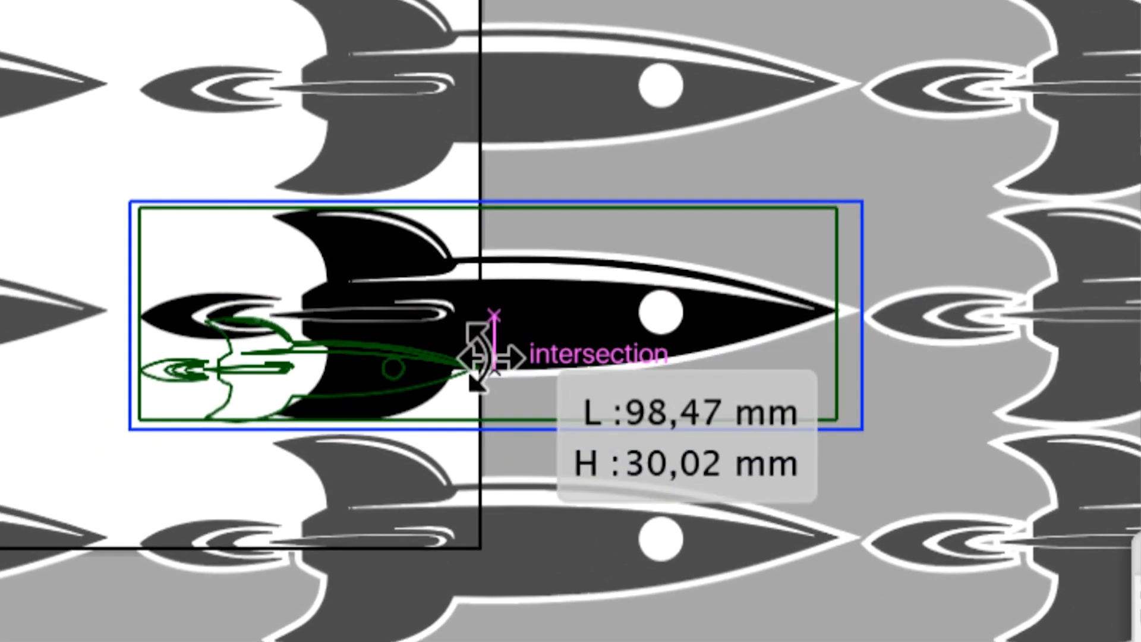
{"action": "left_click_drag", "start_coordinate": [473, 357], "coordinate": [474, 351]}
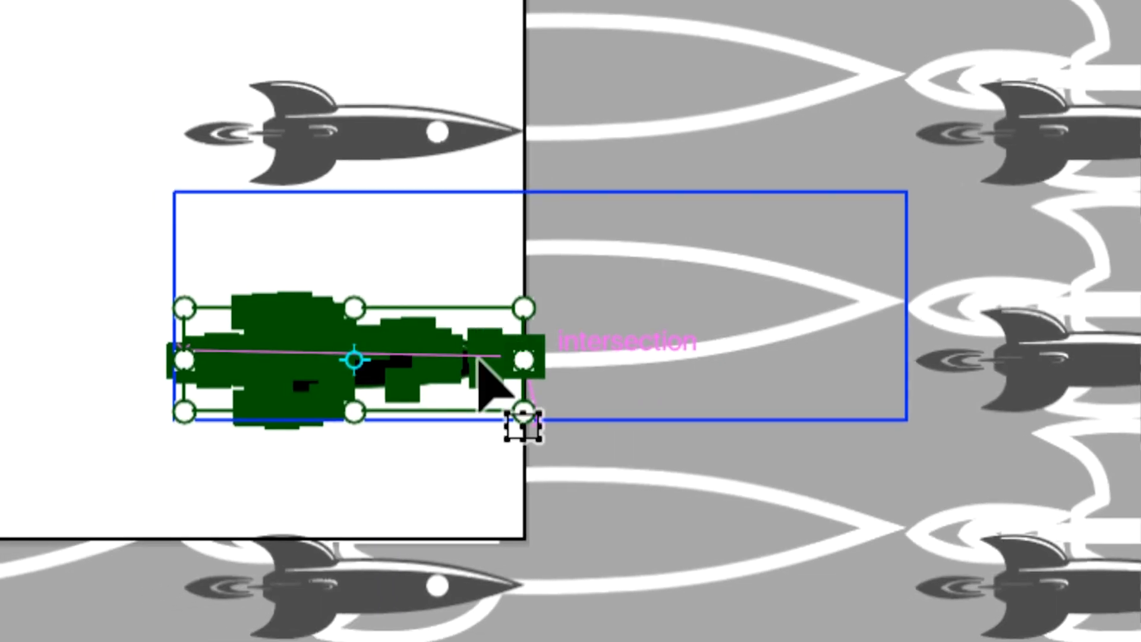
Undo the rocket's earlier scaling and scale the black group down proportionally around its centre to about 90.6 mm wide
{"action": "mouse_move", "coordinate": [478, 358]}
{"action": "left_mouse_down"}
{"action": "mouse_move", "coordinate": [484, 382]}
{"action": "mouse_move", "coordinate": [471, 377]}
{"action": "left_mouse_up"}
{"action": "key", "text": "ctrl+z"}
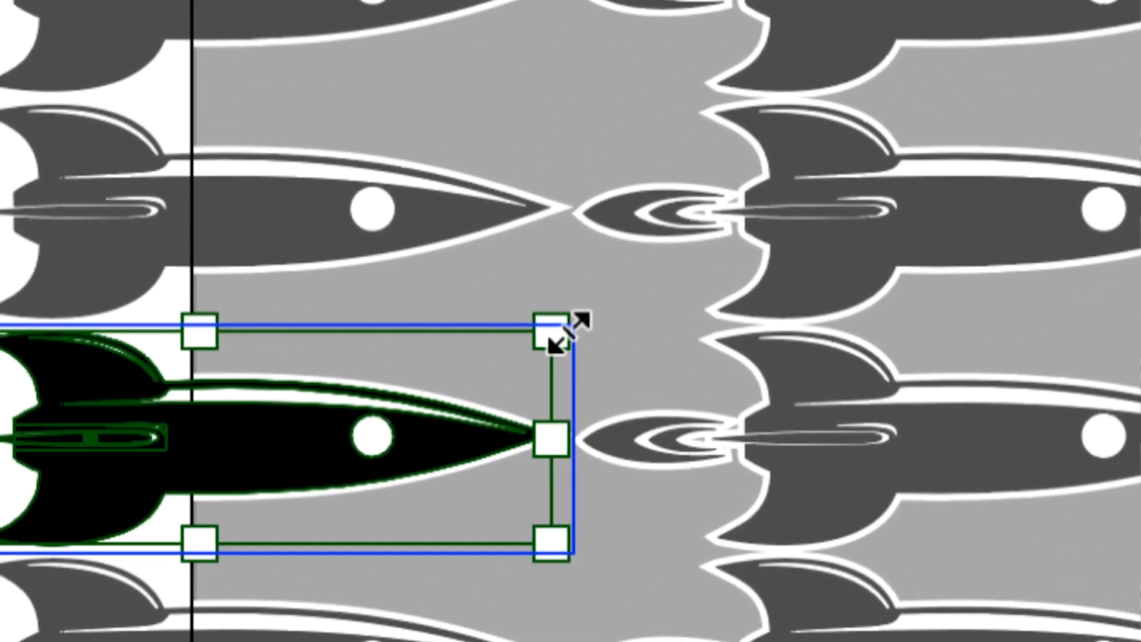
{"action": "left_click_drag", "start_coordinate": [568, 331], "coordinate": [533, 340]}
{"action": "key", "text": "super+z"}
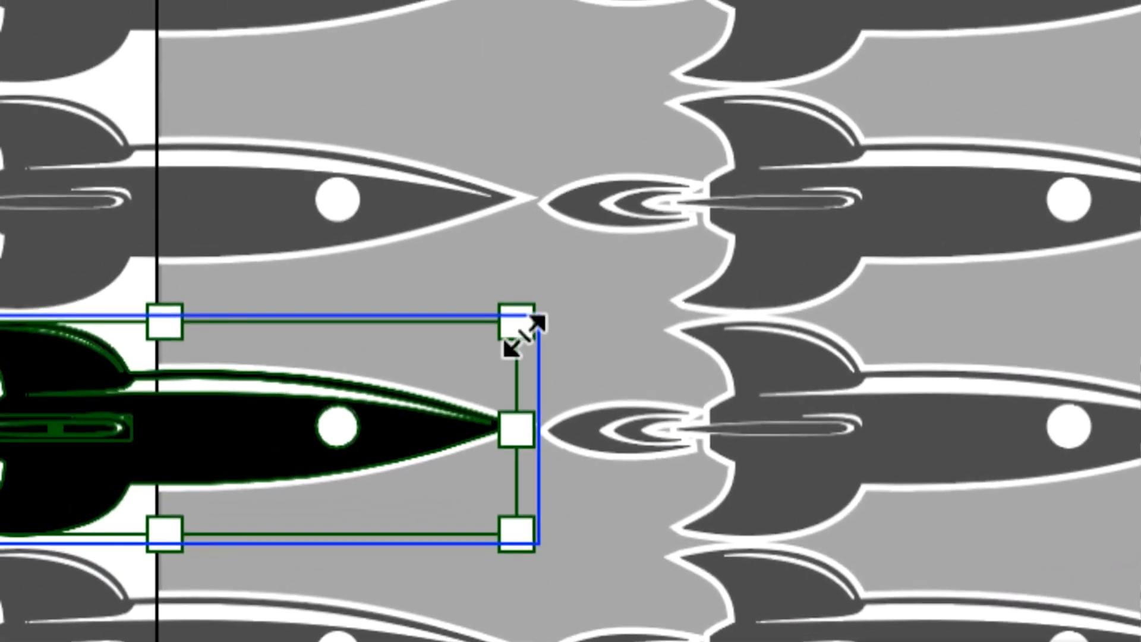
{"action": "left_click_drag", "start_coordinate": [545, 284], "coordinate": [330, 426]}
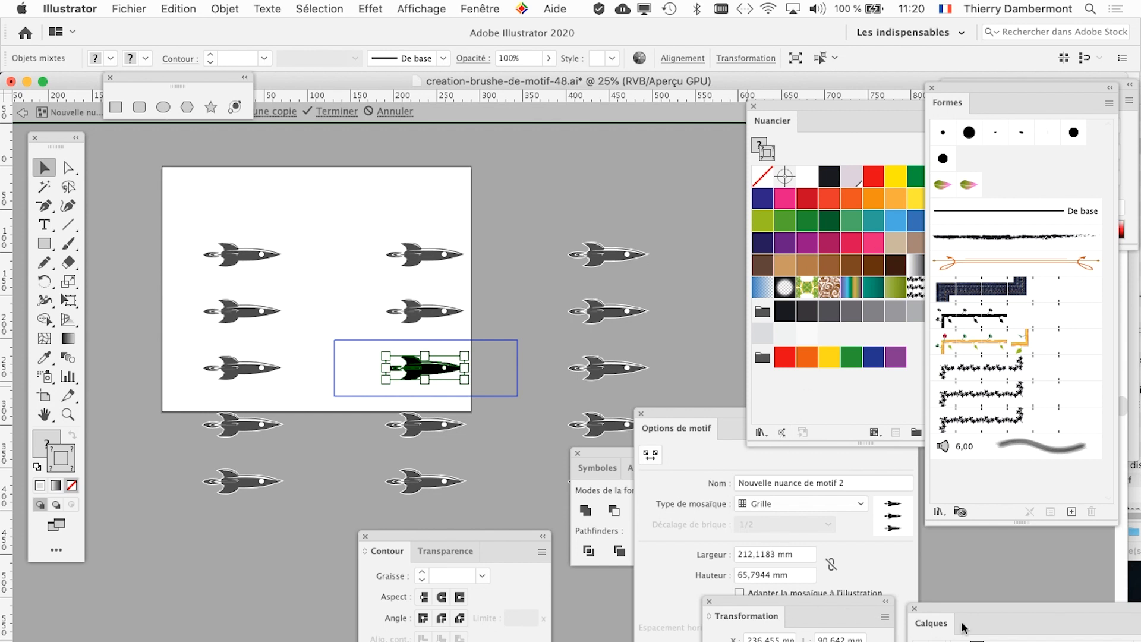
Leave pattern editing and move the Calques and Formes panels aside to reopen the rocket pattern swatch
{"action": "left_click_drag", "start_coordinate": [954, 608], "coordinate": [551, 138]}
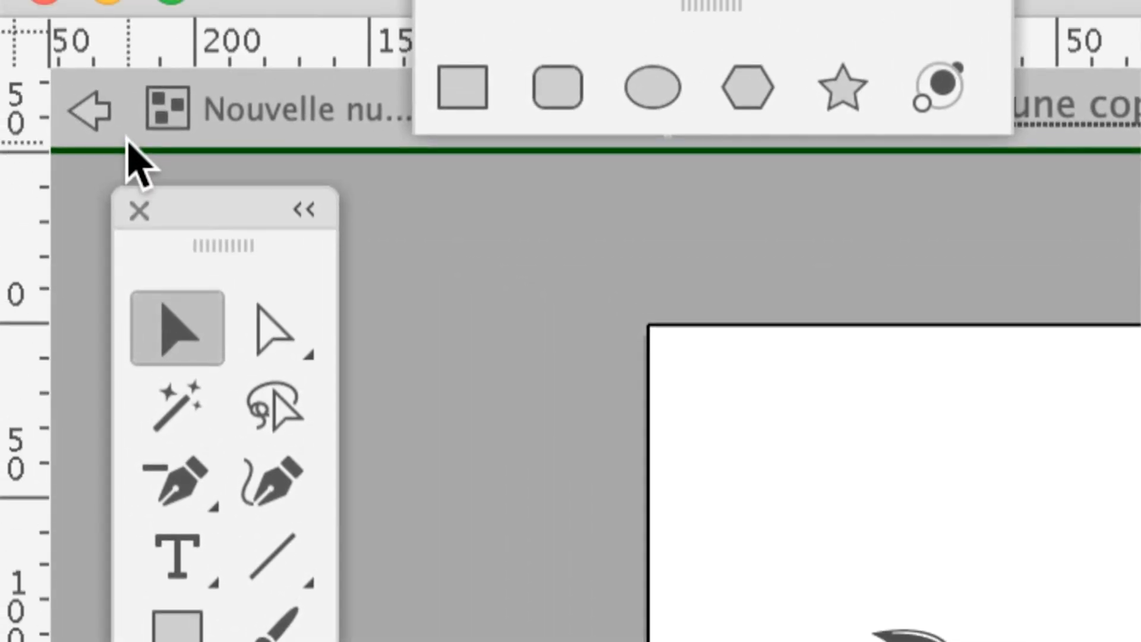
{"action": "left_click", "coordinate": [104, 112]}
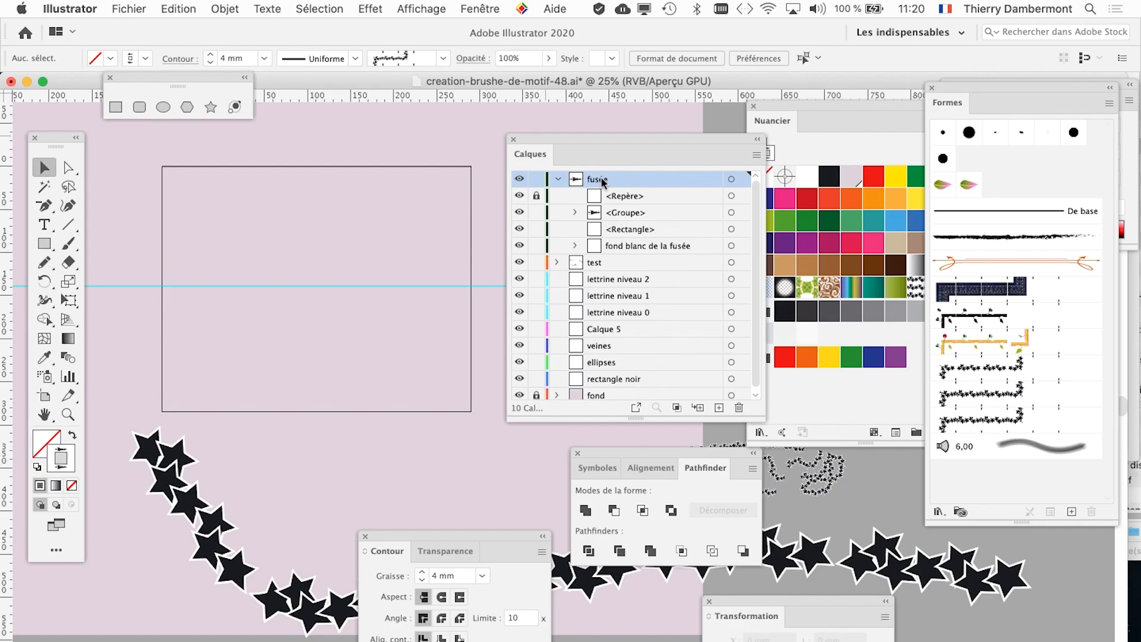
{"action": "left_click_drag", "start_coordinate": [629, 135], "coordinate": [260, 495]}
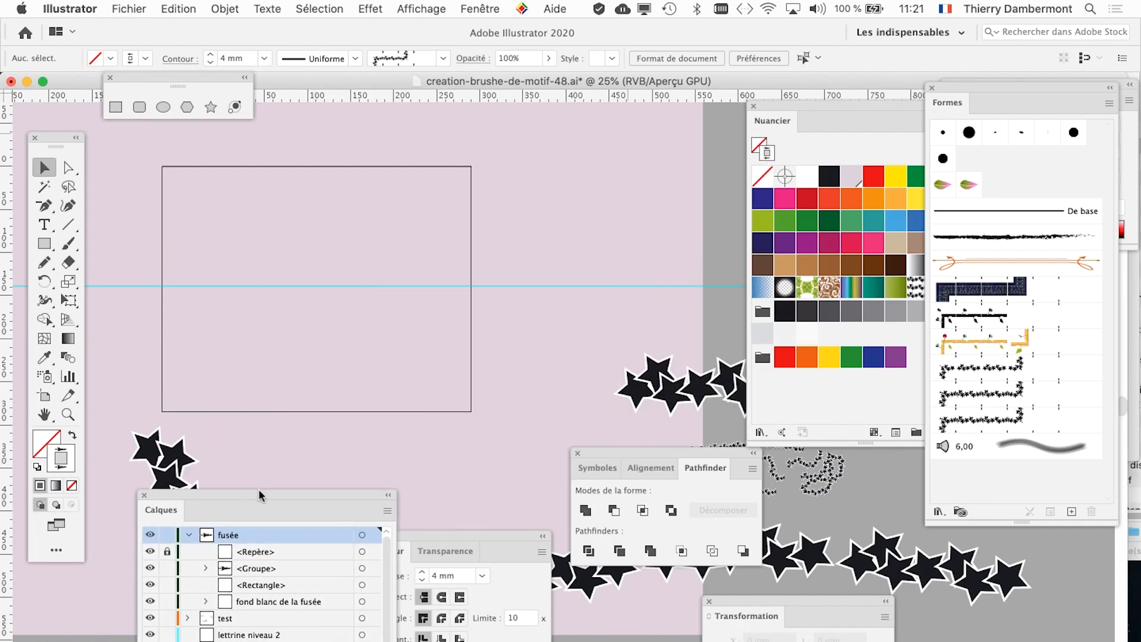
{"action": "left_click_drag", "start_coordinate": [954, 88], "coordinate": [974, 475]}
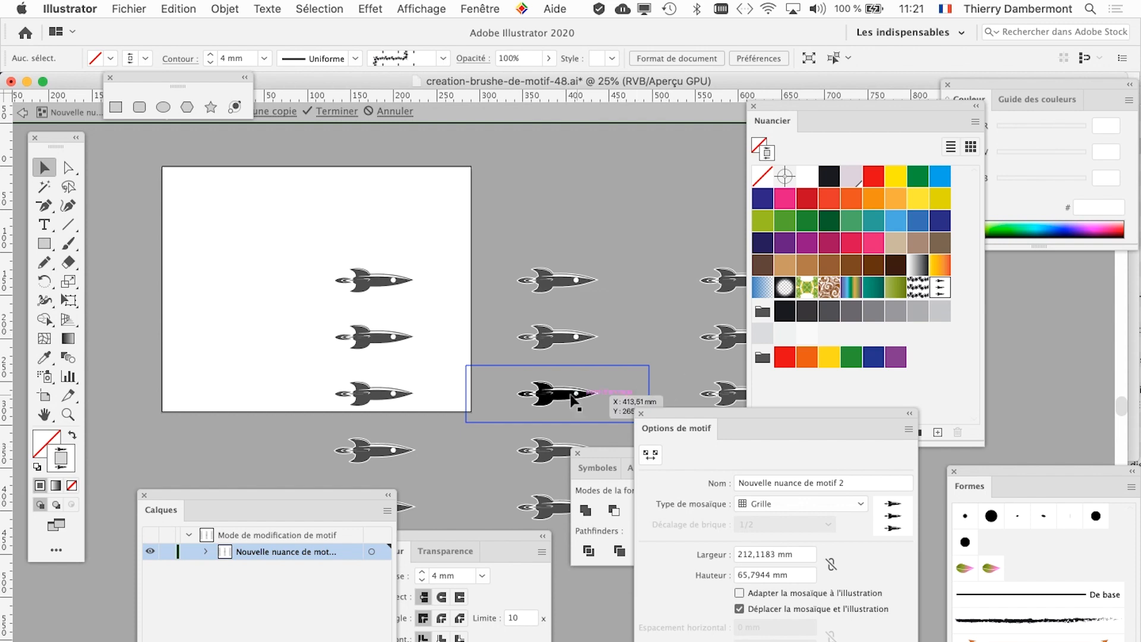
Try moving the black rocket group apart from its white outline inside the pattern tile, and undo the move
{"action": "left_click", "coordinate": [572, 399]}
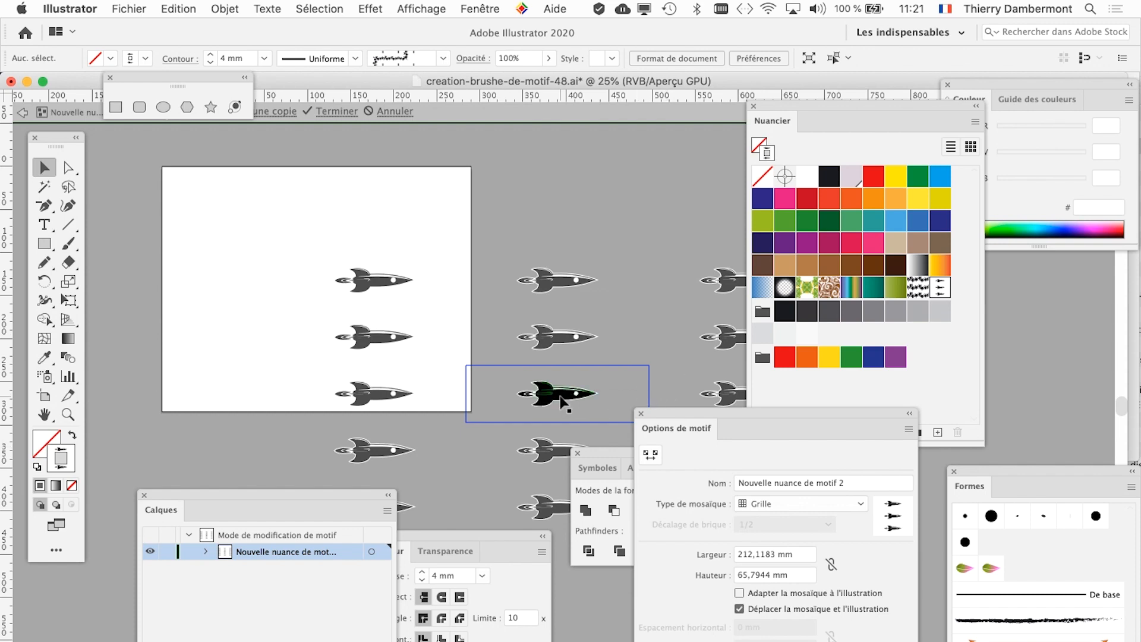
{"action": "key", "text": "super+plus"}
{"action": "key", "text": "super+plus"}
{"action": "key", "text": "super+plus"}
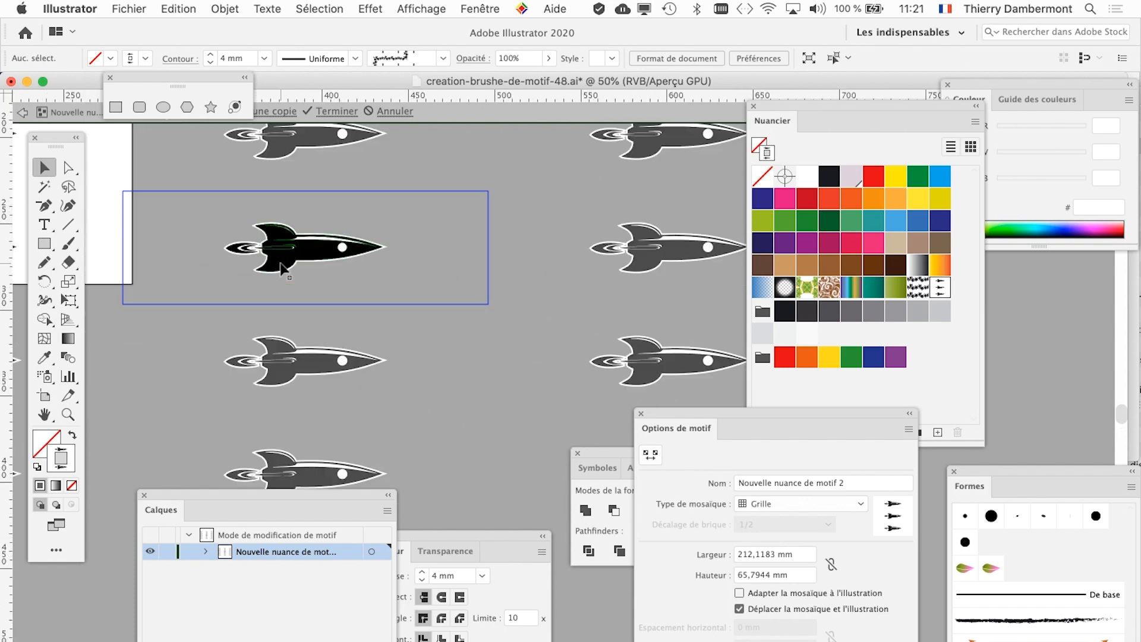
{"action": "left_click_drag", "start_coordinate": [293, 275], "coordinate": [635, 410]}
{"action": "key", "text": "super+plus"}
{"action": "key", "text": "super+plus"}
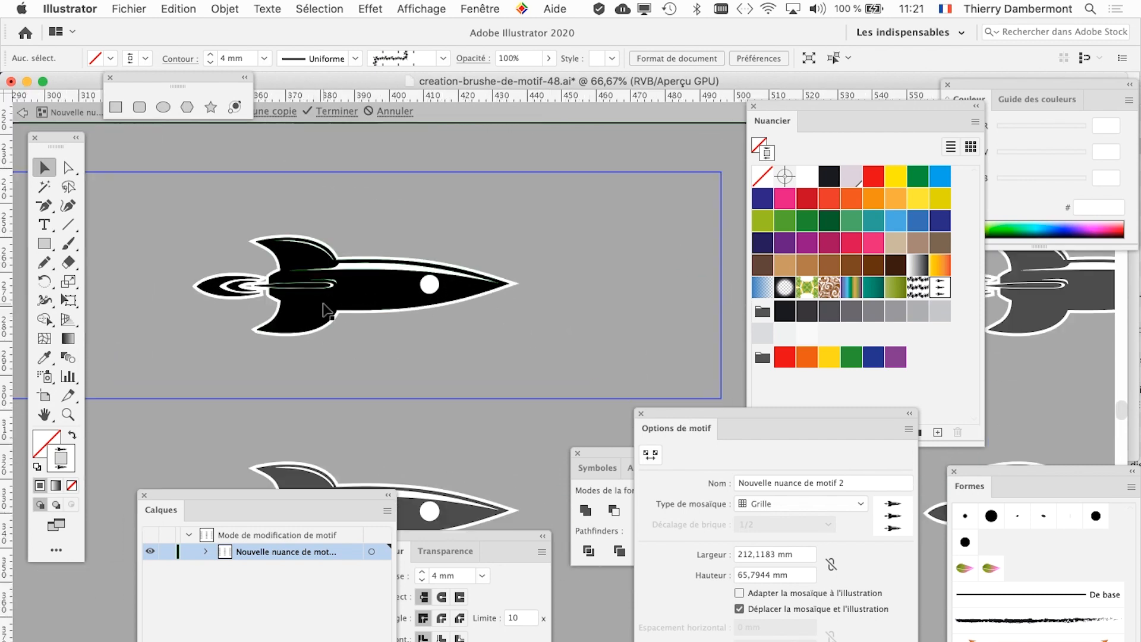
{"action": "left_click", "coordinate": [321, 303]}
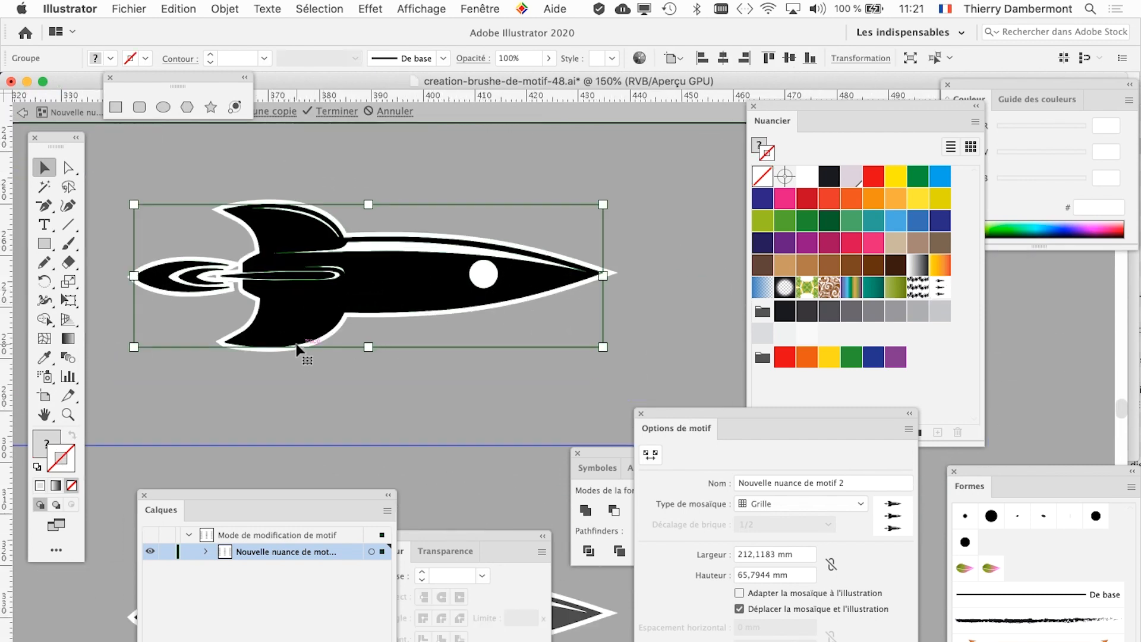
{"action": "left_click", "coordinate": [413, 364]}
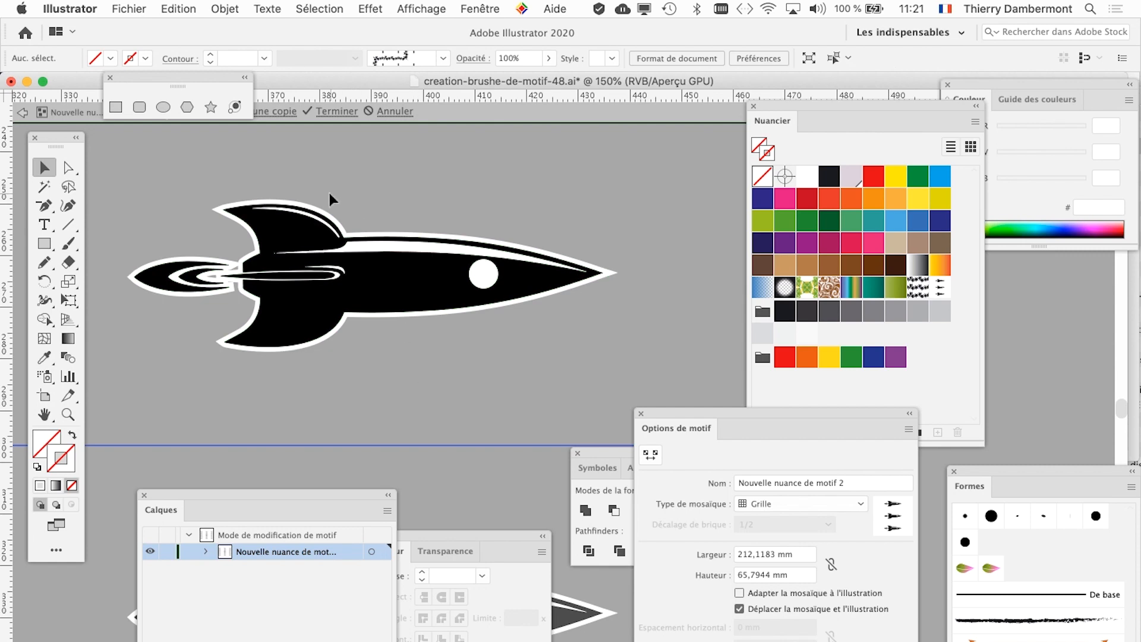
{"action": "left_click_drag", "start_coordinate": [328, 193], "coordinate": [405, 309]}
{"action": "left_click", "coordinate": [389, 366]}
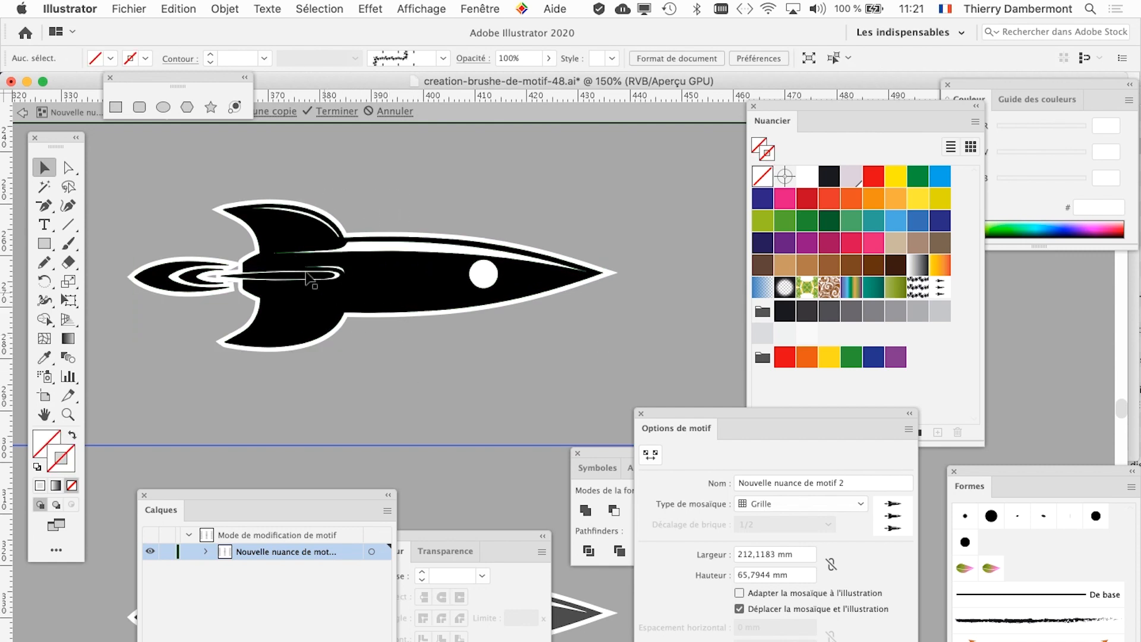
{"action": "left_click_drag", "start_coordinate": [266, 237], "coordinate": [404, 296]}
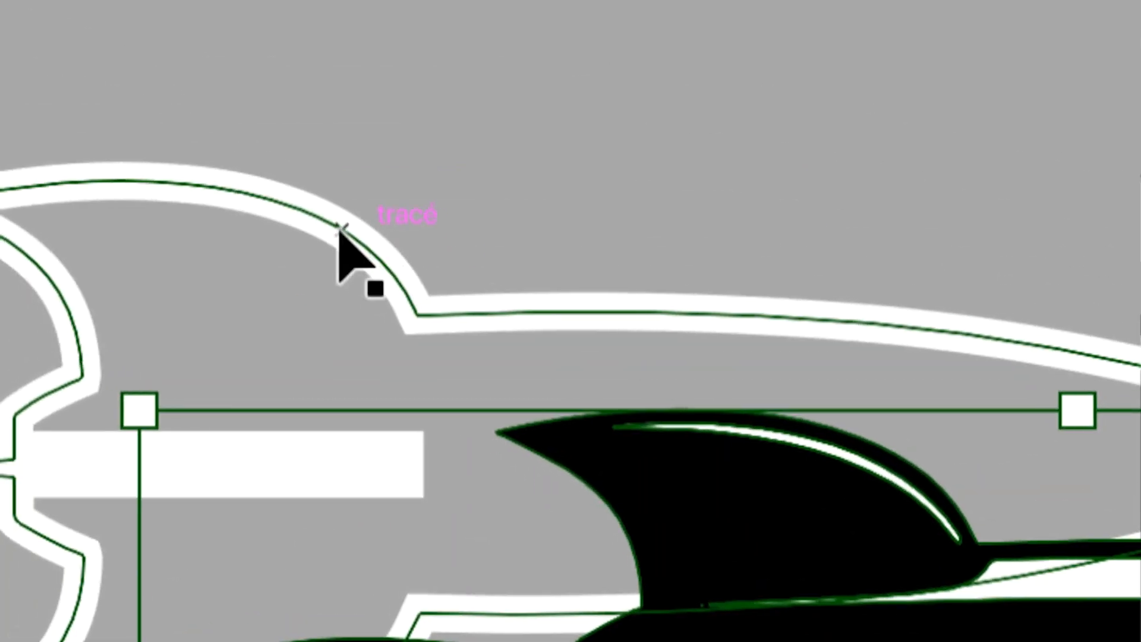
{"action": "key", "text": "ctrl+z"}
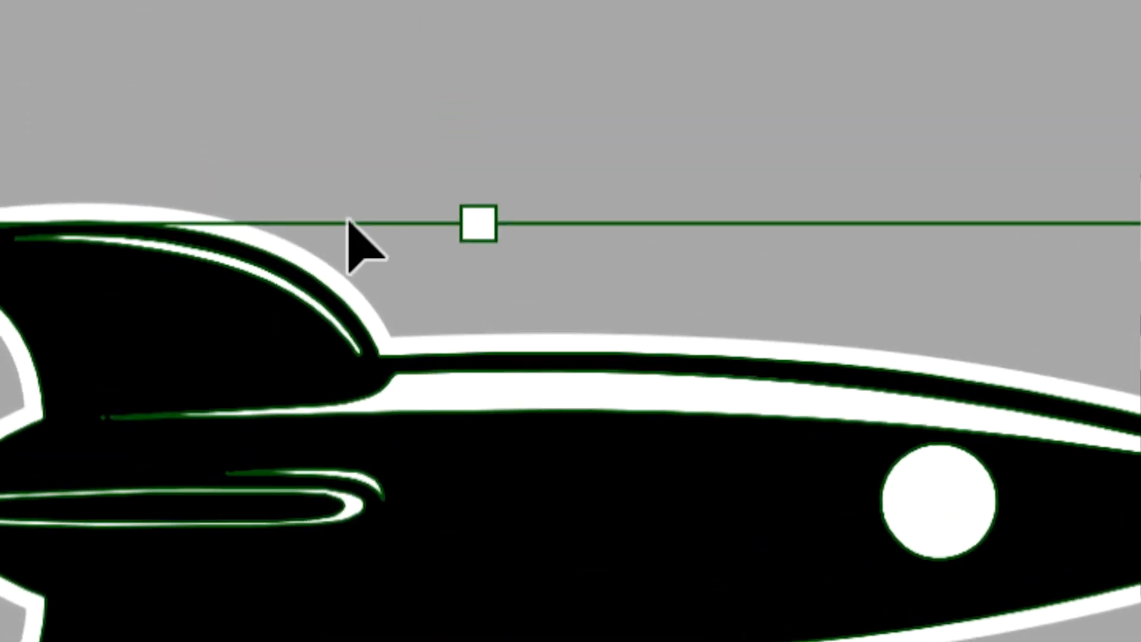
{"action": "left_click", "coordinate": [333, 198]}
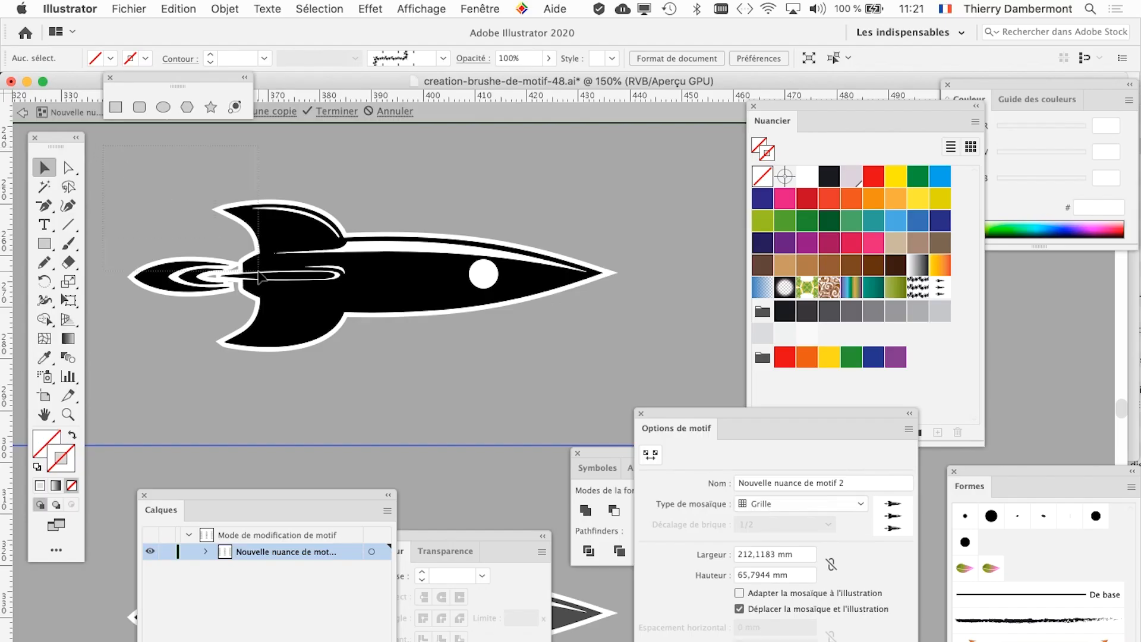
Group the black rocket with its white outline and try resizing the group, undoing the resize
{"action": "key", "text": "super+a"}
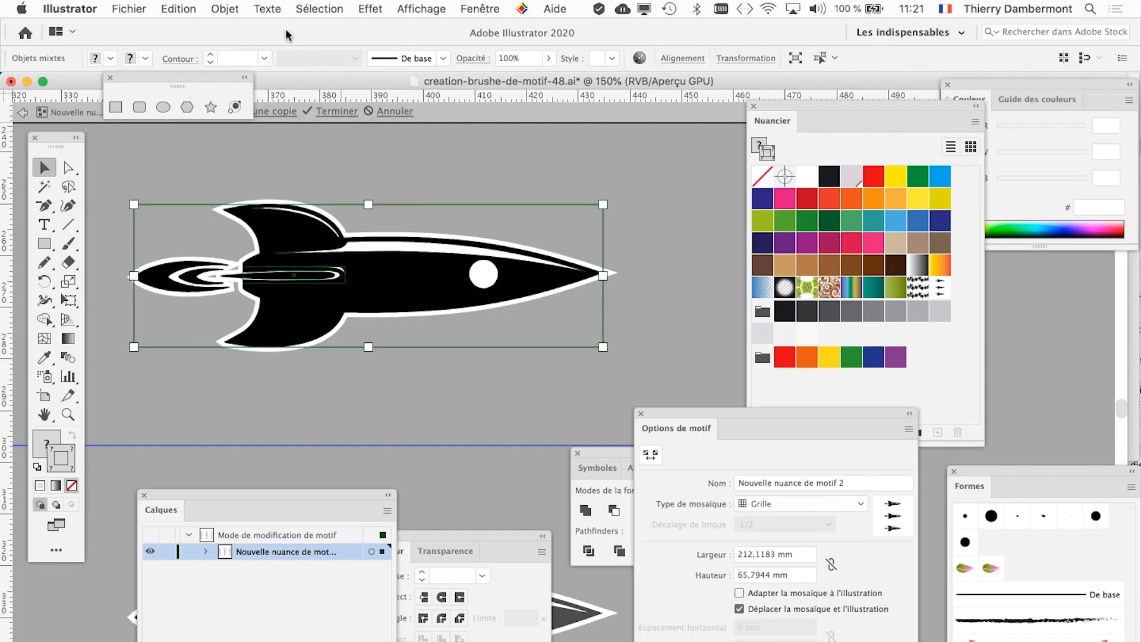
{"action": "left_click", "coordinate": [225, 8]}
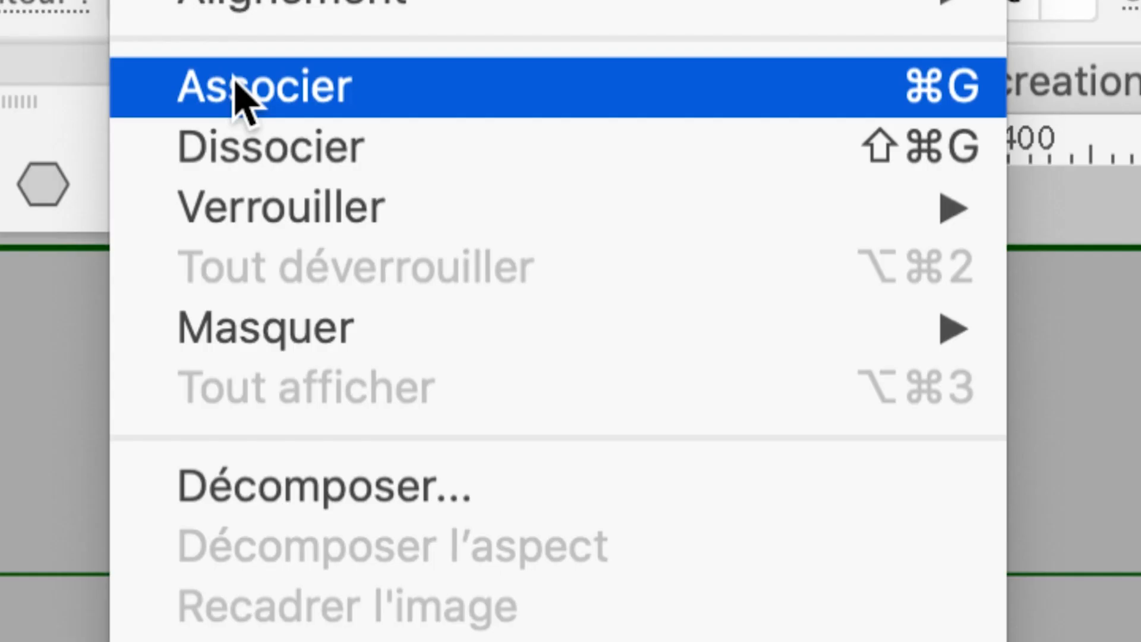
{"action": "left_click", "coordinate": [240, 98]}
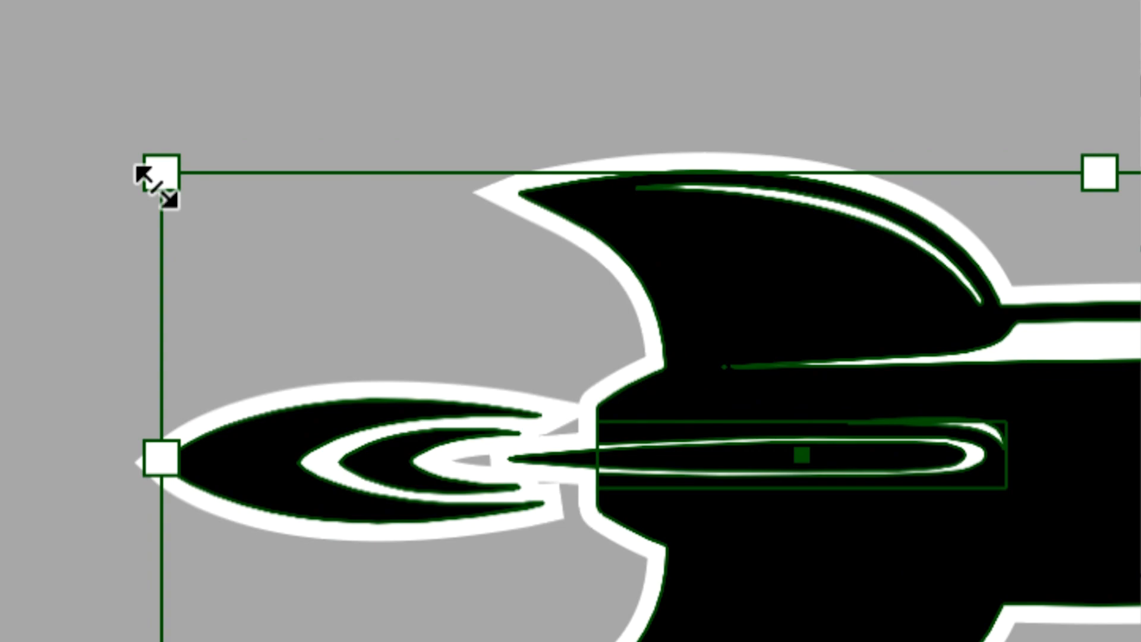
{"action": "left_click_drag", "start_coordinate": [157, 186], "coordinate": [273, 295]}
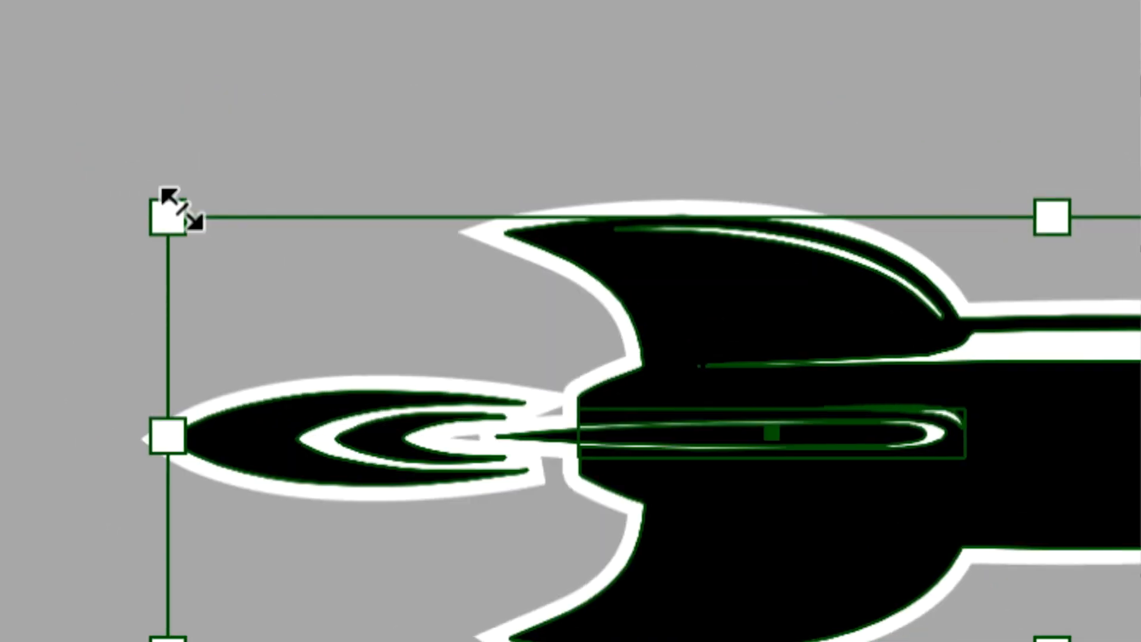
{"action": "key", "text": "super+z"}
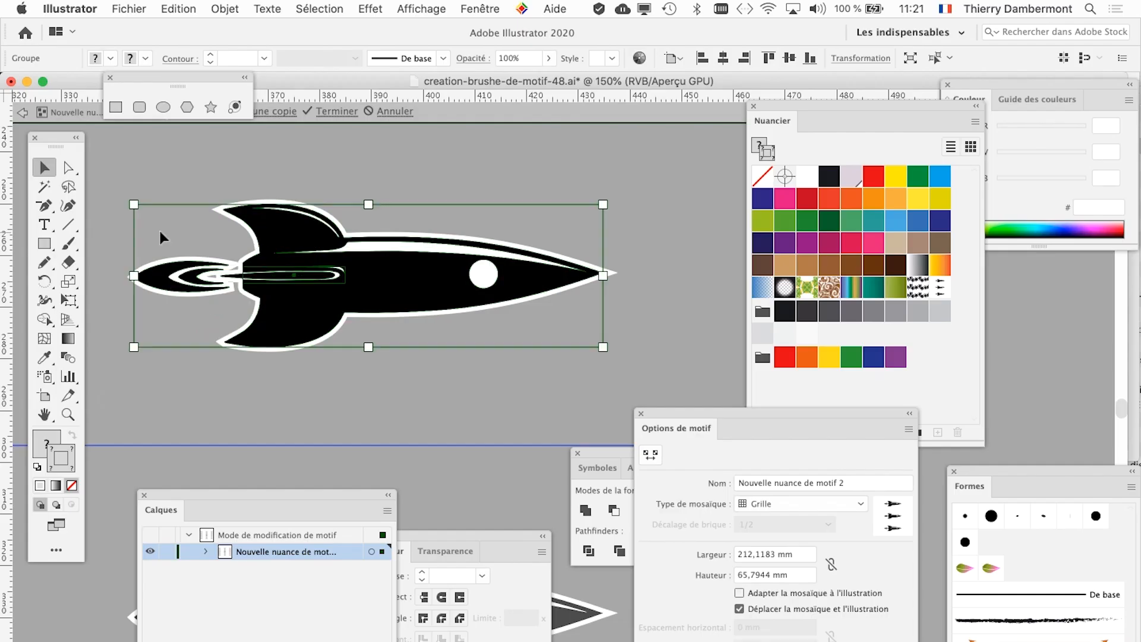
Duplicate the grouped rocket inside the pattern tile to make four staggered rockets
{"action": "scroll", "coordinate": [672, 378], "scroll_direction": "down", "scroll_amount": 2}
{"action": "left_click_drag", "start_coordinate": [362, 265], "coordinate": [618, 325]}
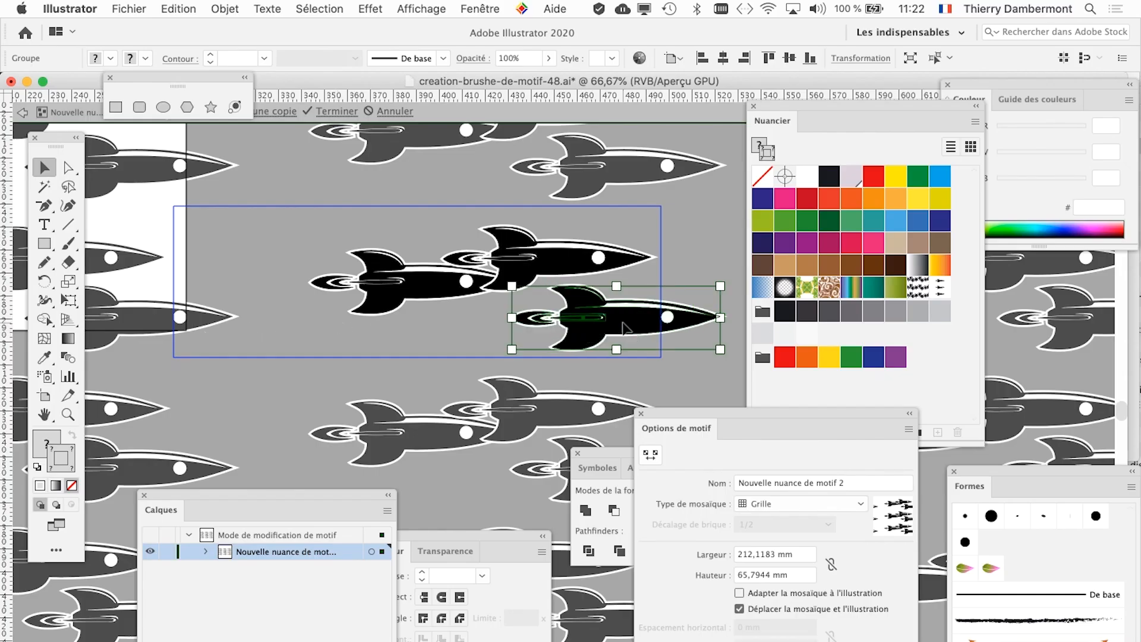
{"action": "left_click_drag", "start_coordinate": [624, 327], "coordinate": [291, 260]}
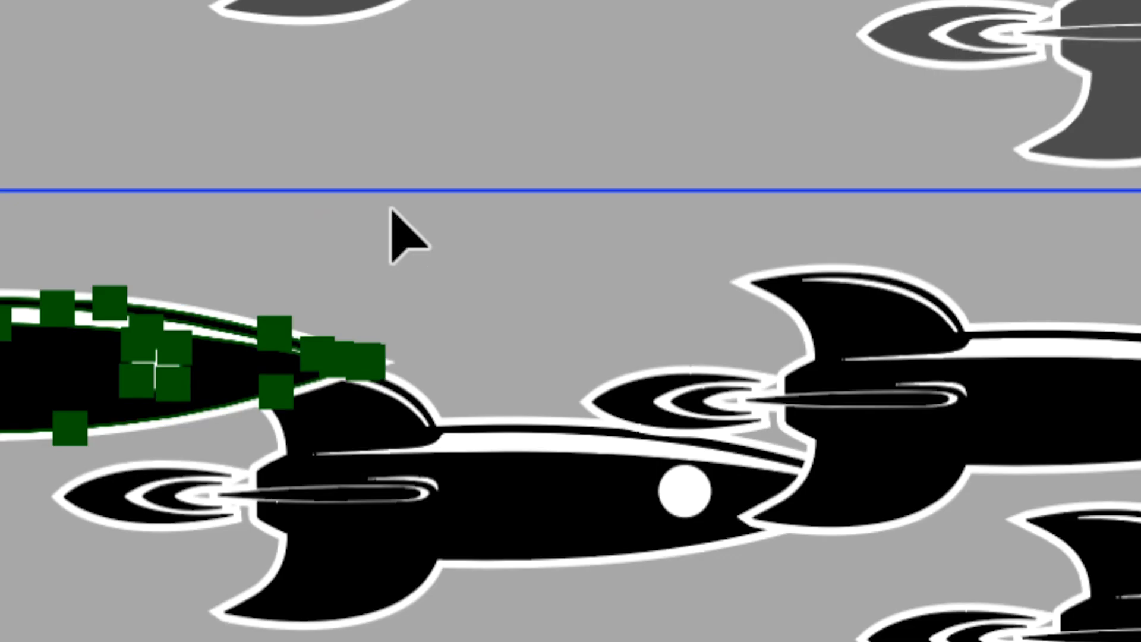
Rotate the tile's upper-left and upper-right rockets slightly nose-up and the lower middle rocket slightly nose-down
{"action": "left_click_drag", "start_coordinate": [416, 202], "coordinate": [384, 139]}
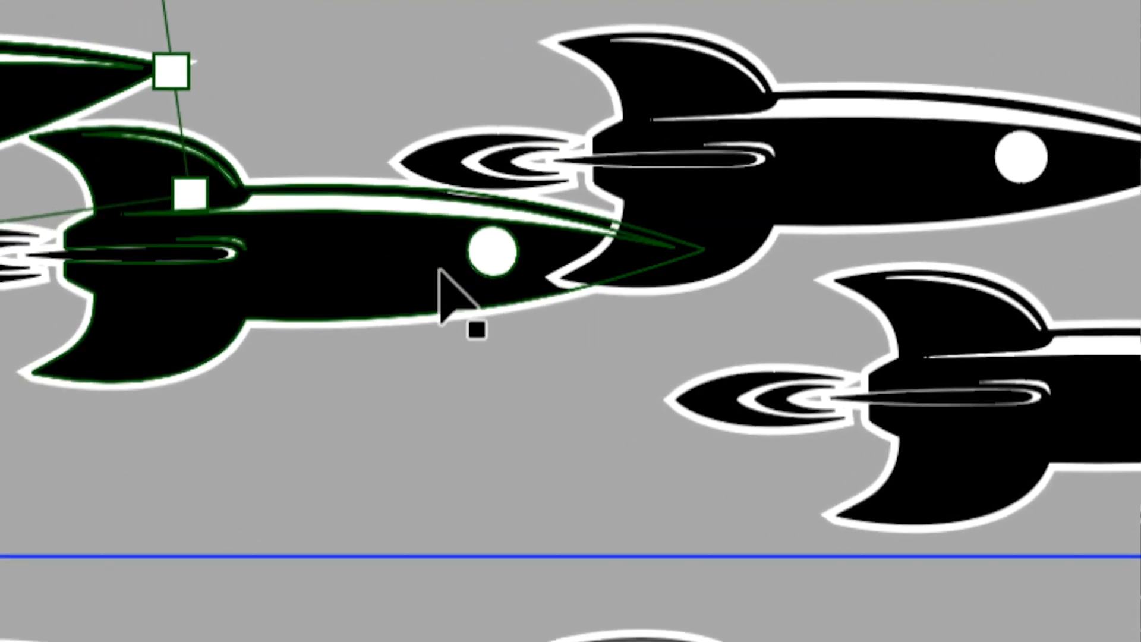
{"action": "left_click", "coordinate": [636, 548]}
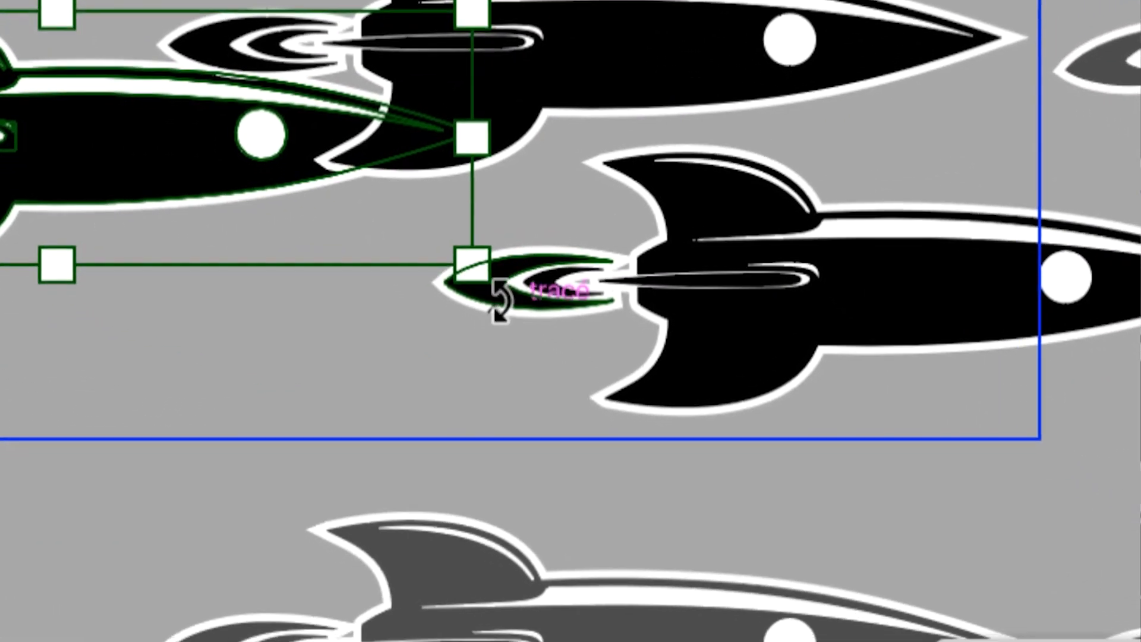
{"action": "left_click_drag", "start_coordinate": [570, 365], "coordinate": [571, 390]}
{"action": "left_click_drag", "start_coordinate": [501, 306], "coordinate": [469, 352]}
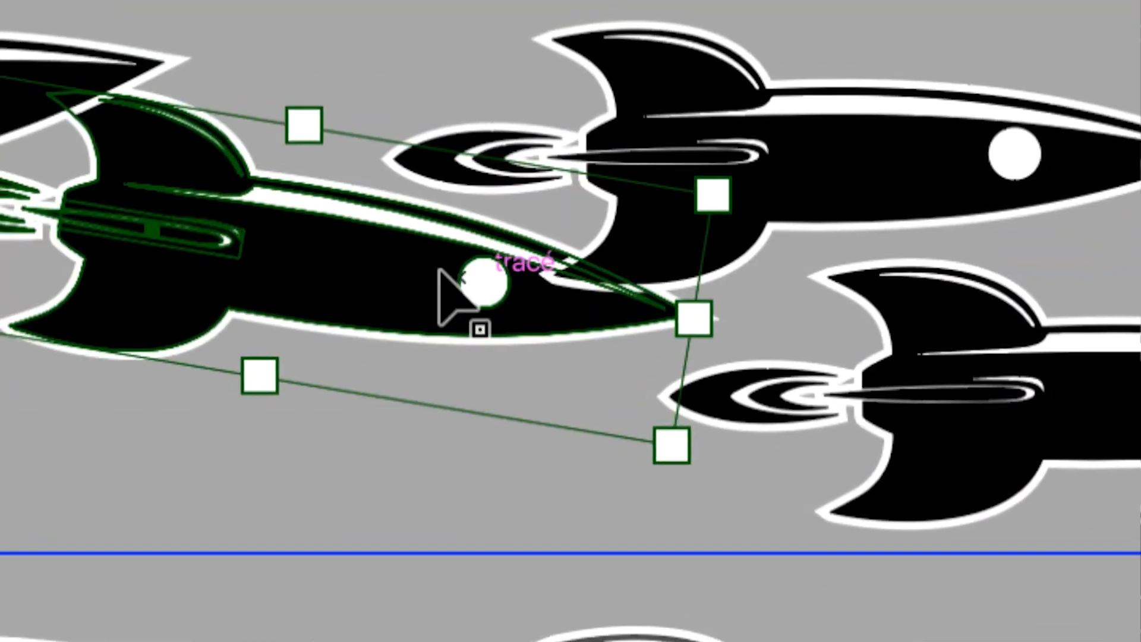
{"action": "left_click_drag", "start_coordinate": [221, 140], "coordinate": [311, 176]}
{"action": "left_click", "coordinate": [734, 137]}
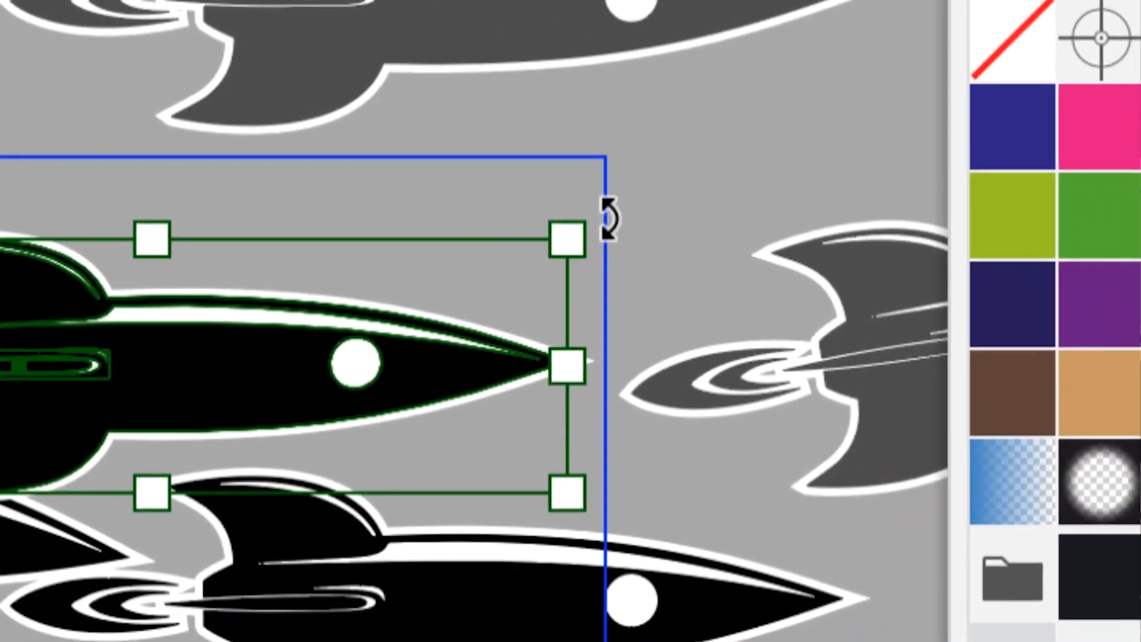
{"action": "mouse_move", "coordinate": [607, 216]}
{"action": "left_mouse_down"}
{"action": "mouse_move", "coordinate": [606, 204]}
{"action": "mouse_move", "coordinate": [593, 217]}
{"action": "left_mouse_up"}
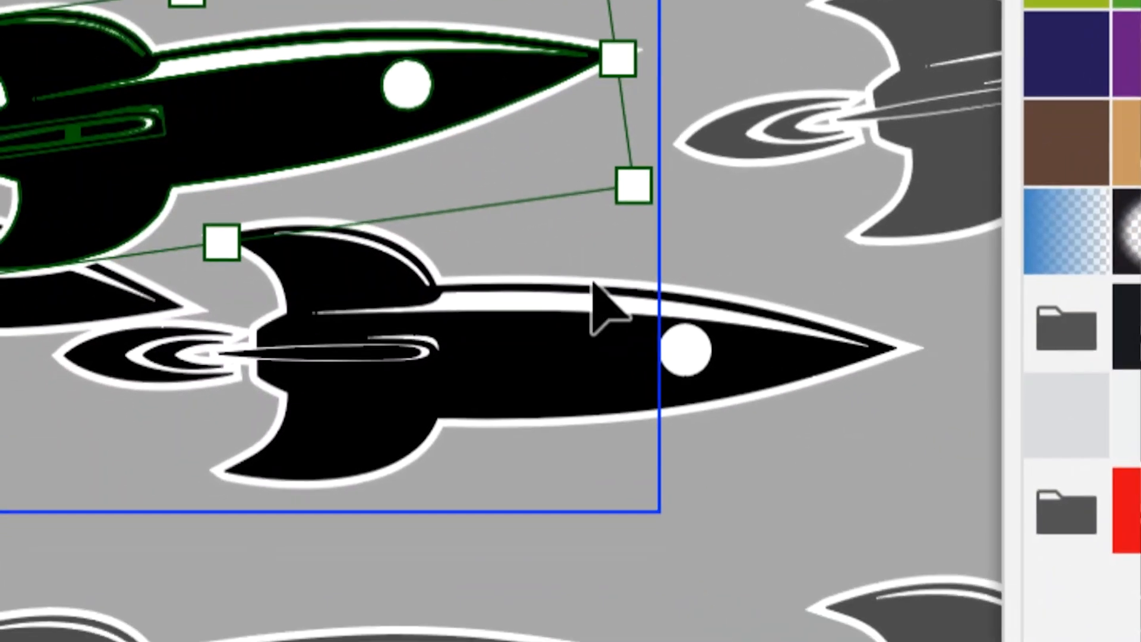
Move the tile's lower-right rocket slightly up and shift the nose-down rocket down and to the left, away from its neighbours
{"action": "left_click_drag", "start_coordinate": [592, 553], "coordinate": [572, 467]}
{"action": "left_click_drag", "start_coordinate": [589, 269], "coordinate": [589, 285]}
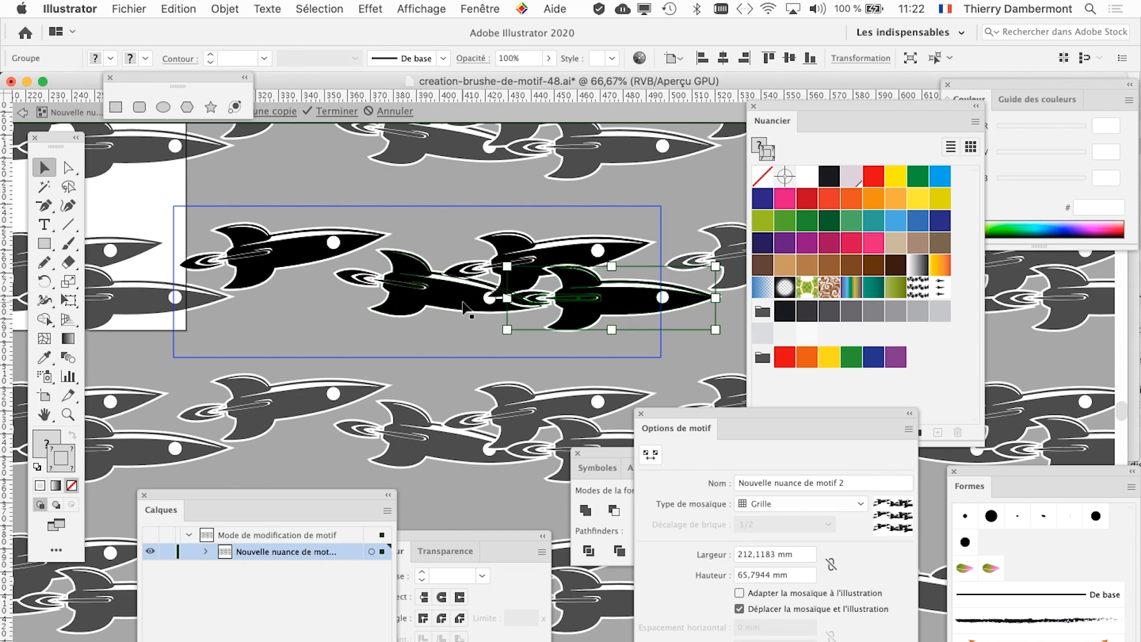
{"action": "left_click_drag", "start_coordinate": [460, 306], "coordinate": [413, 327]}
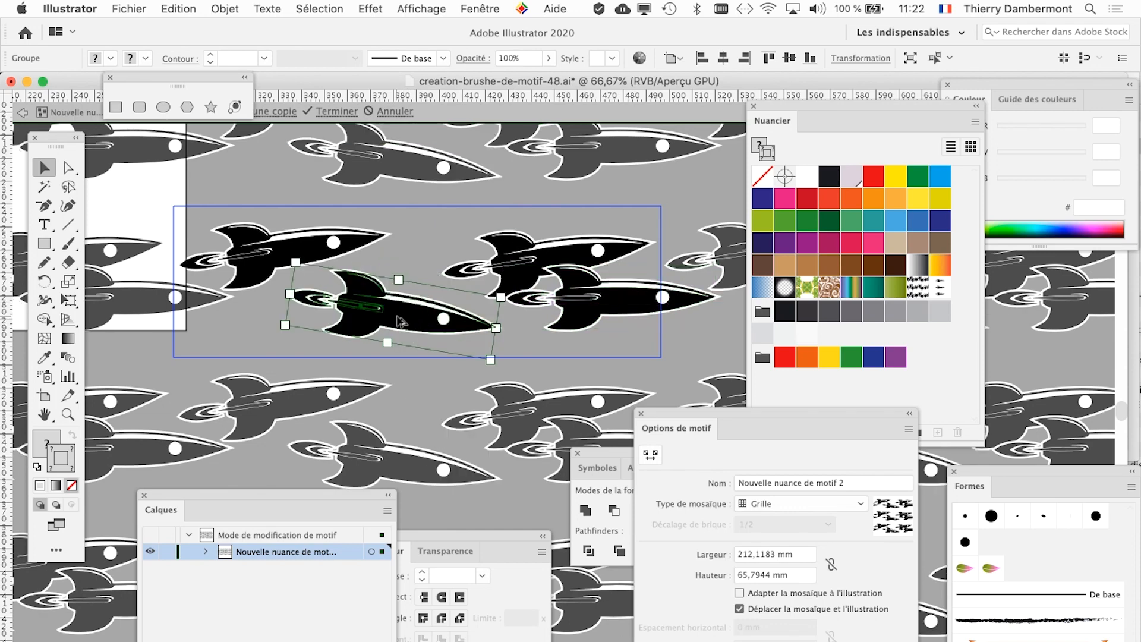
Duplicate the nose-down rocket up and to the right so the copy overlaps the neighbouring rockets
{"action": "scroll", "coordinate": [396, 319], "scroll_direction": "up", "scroll_amount": 2}
{"action": "left_click_drag", "start_coordinate": [396, 319], "coordinate": [450, 218]}
{"action": "left_click_drag", "start_coordinate": [436, 268], "coordinate": [449, 395]}
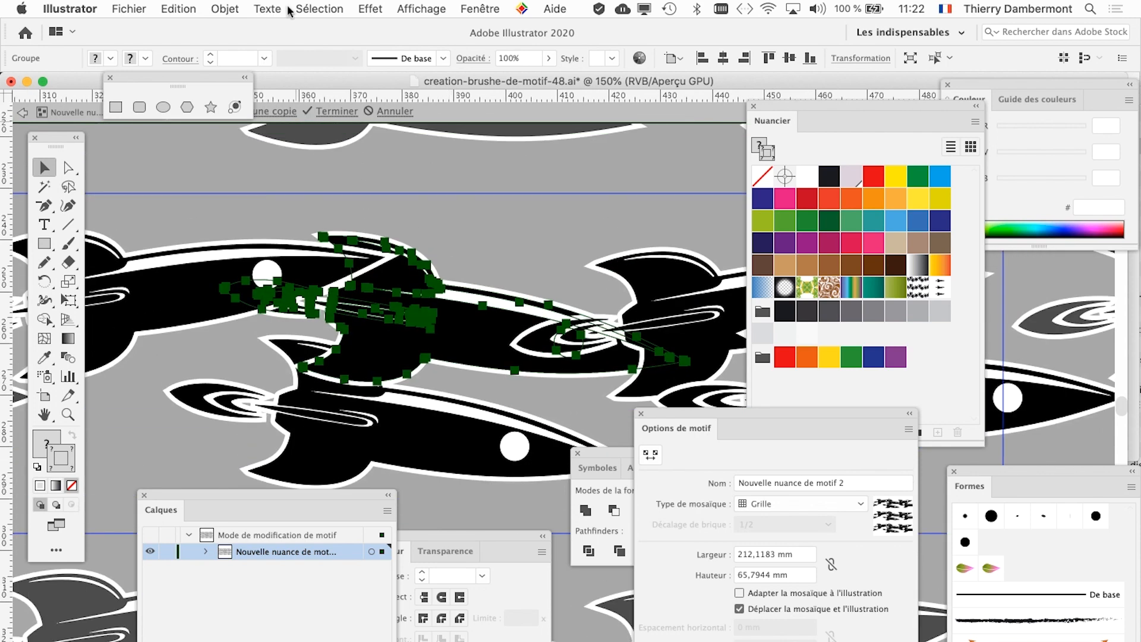
{"action": "key", "text": "space"}
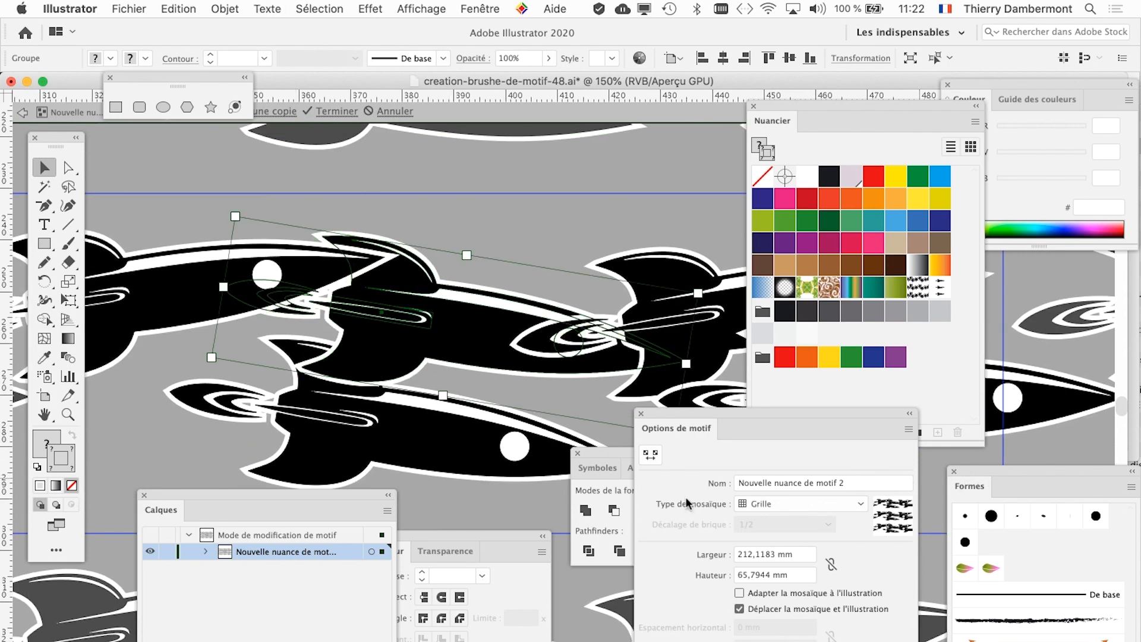
Bring the Calques panel into view, expand the pattern layer and move the selected duplicate rocket group to the bottom of its stack
{"action": "left_click_drag", "start_coordinate": [256, 490], "coordinate": [622, 121]}
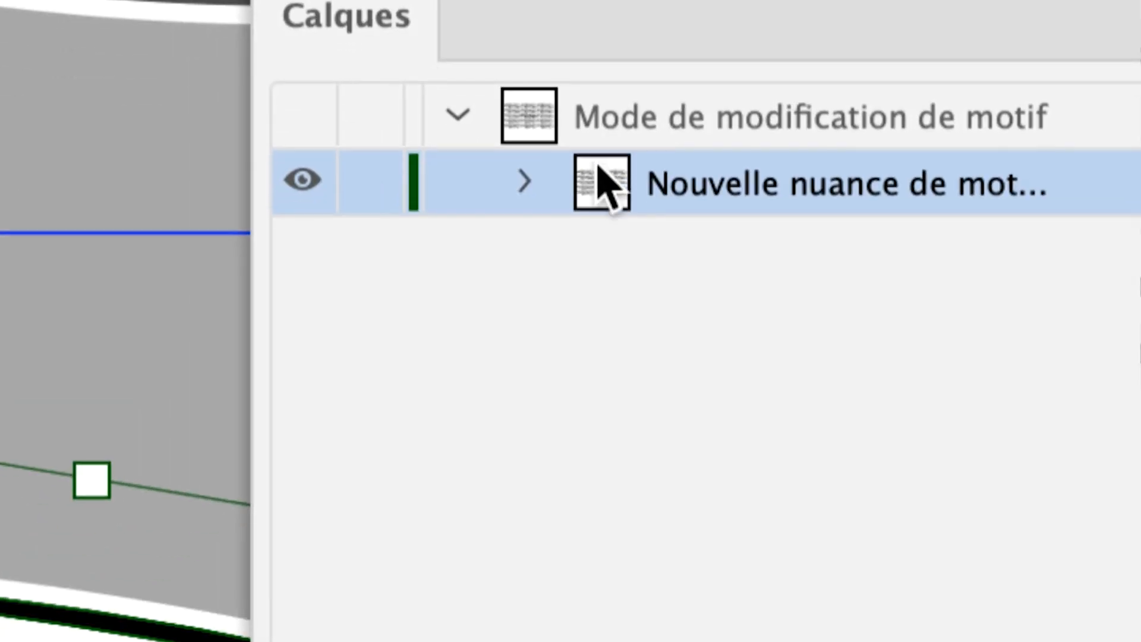
{"action": "left_click", "coordinate": [585, 165]}
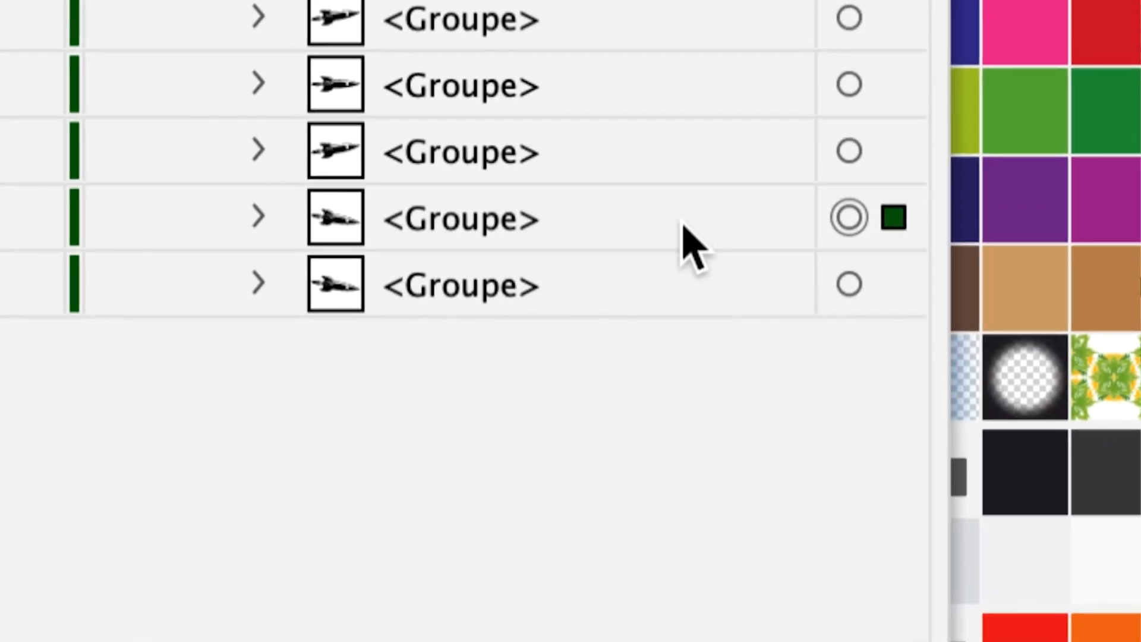
{"action": "left_click_drag", "start_coordinate": [684, 225], "coordinate": [681, 297]}
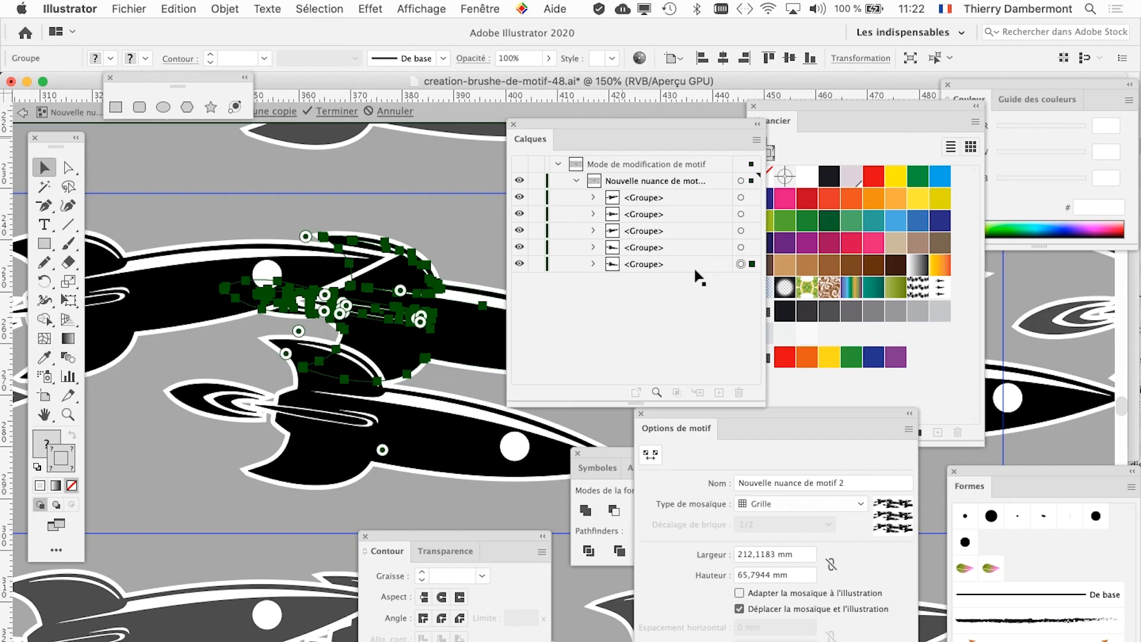
Close the Calques panel, scale the duplicate rocket down to roughly half size and place it between the two upper rockets
{"action": "left_click", "coordinate": [513, 124]}
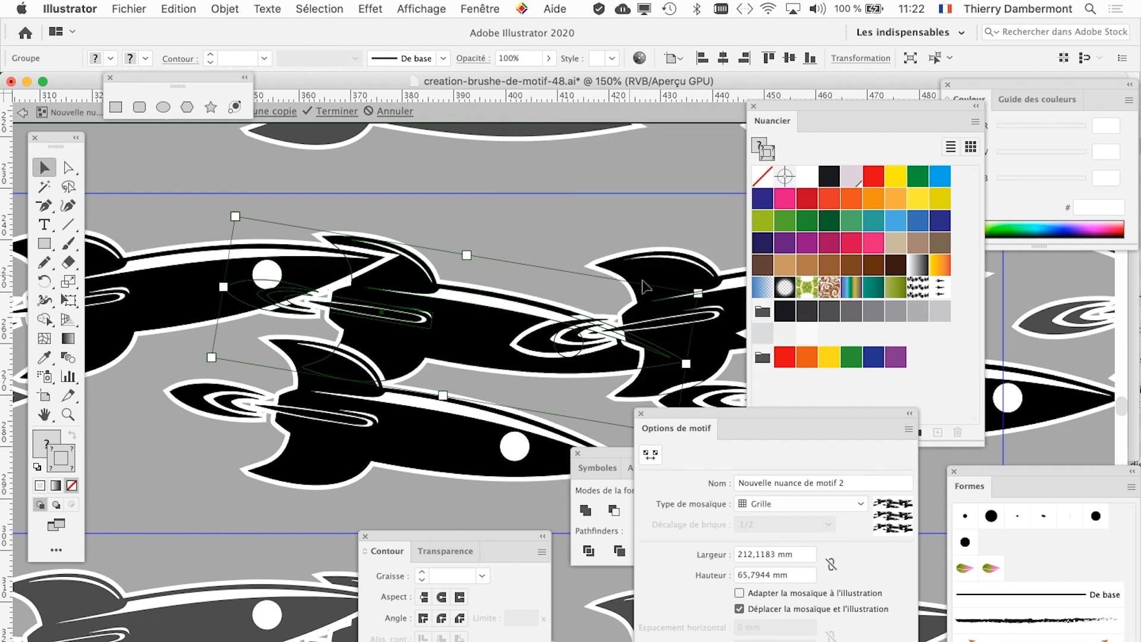
{"action": "left_click_drag", "start_coordinate": [235, 216], "coordinate": [412, 305]}
{"action": "left_click_drag", "start_coordinate": [542, 375], "coordinate": [499, 291]}
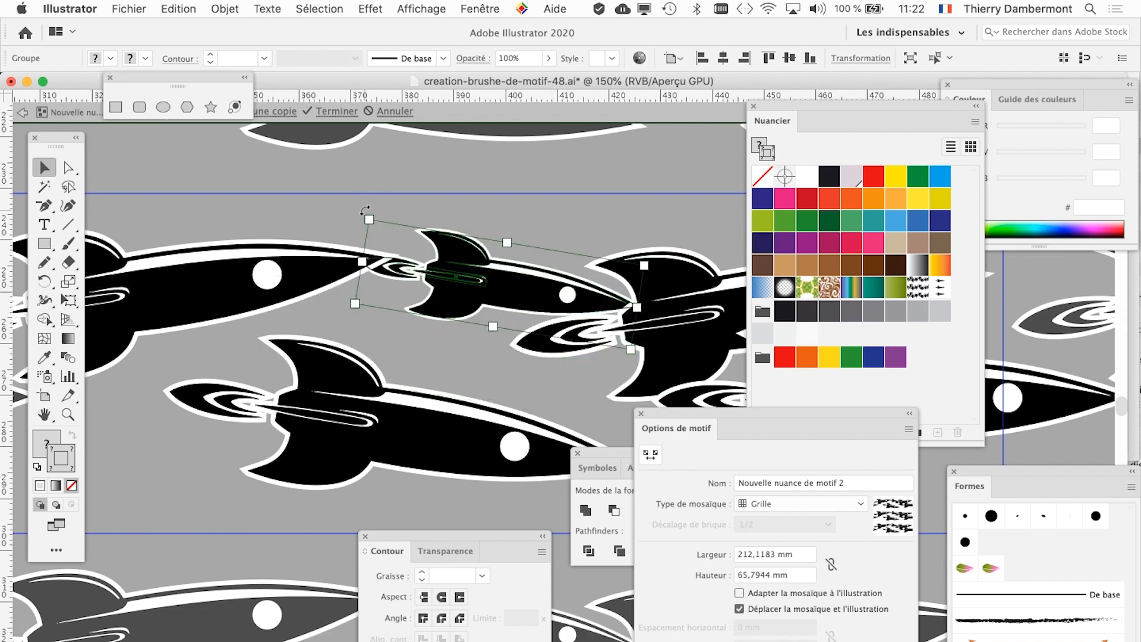
Rotate the small rocket slightly nose-up and move it down and to the left, just above the lower middle rocket
{"action": "left_click_drag", "start_coordinate": [366, 211], "coordinate": [338, 244]}
{"action": "key", "text": "super+minus"}
{"action": "key", "text": "super+minus"}
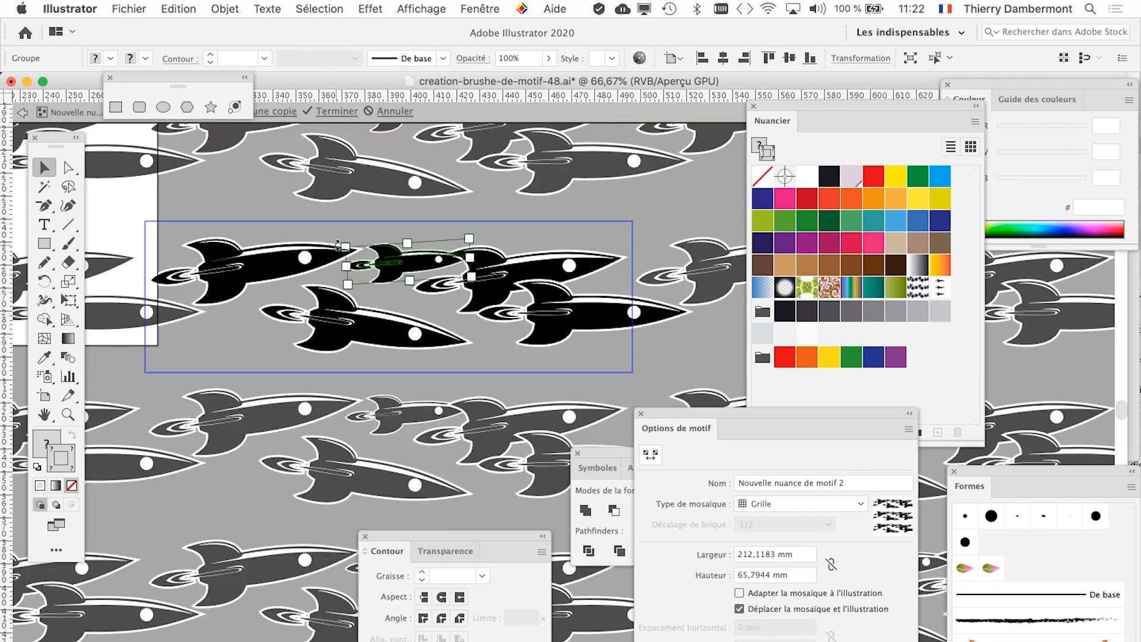
{"action": "left_click_drag", "start_coordinate": [409, 267], "coordinate": [390, 285]}
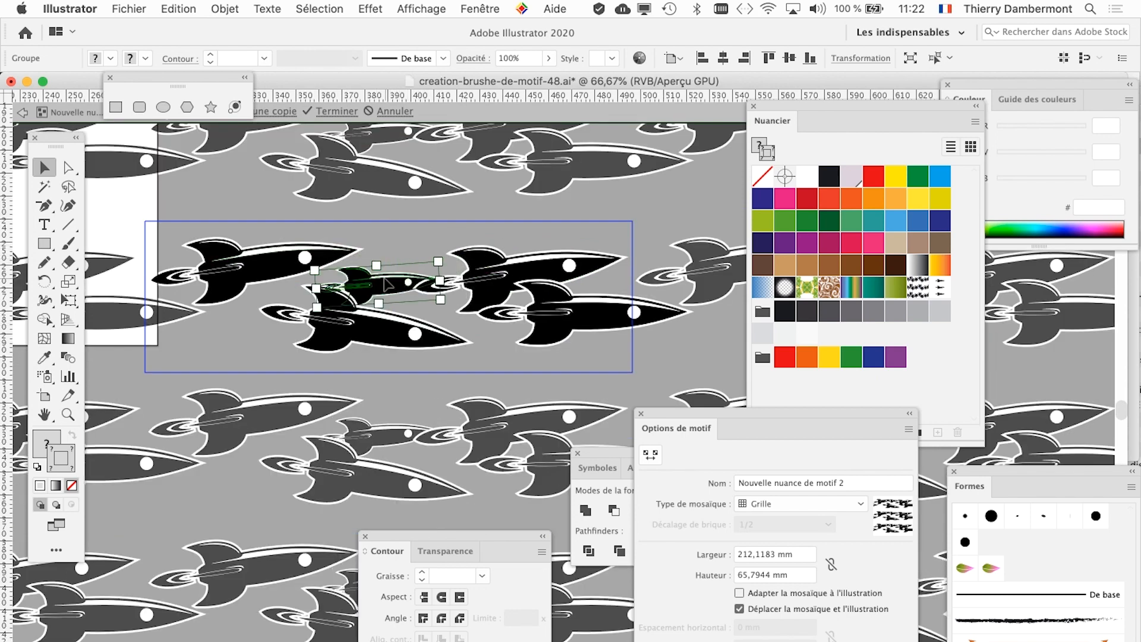
Shift the tile's upper-left rocket down and to the left so it overlaps the tile's left edge
{"action": "key", "text": "space"}
{"action": "left_click_drag", "start_coordinate": [377, 246], "coordinate": [456, 259]}
{"action": "left_click", "coordinate": [330, 238]}
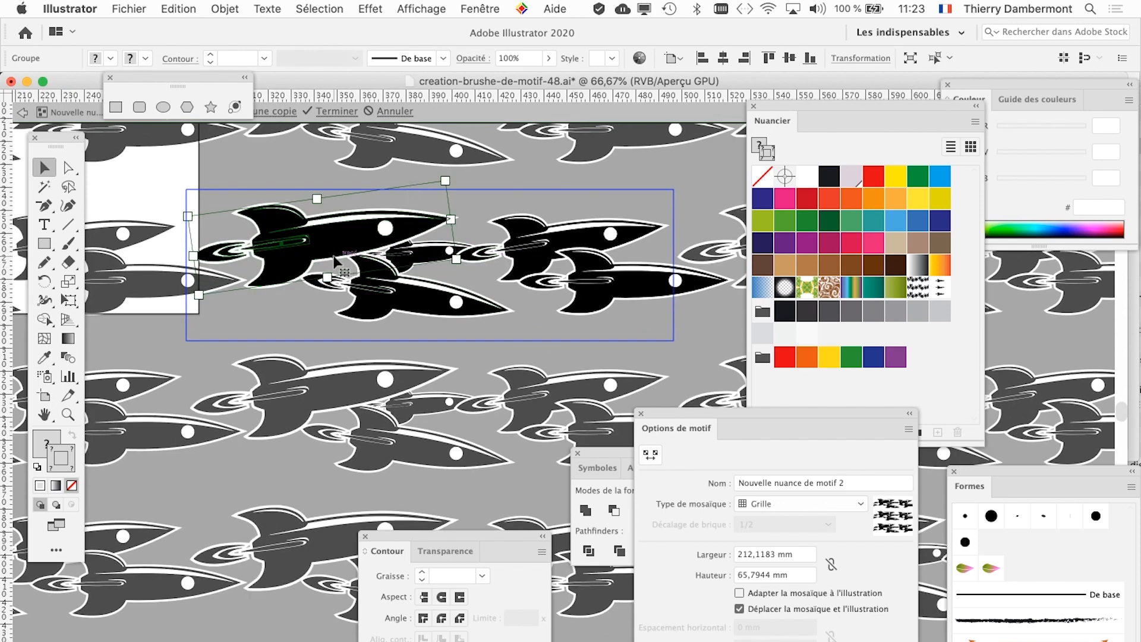
{"action": "left_click_drag", "start_coordinate": [326, 251], "coordinate": [295, 267]}
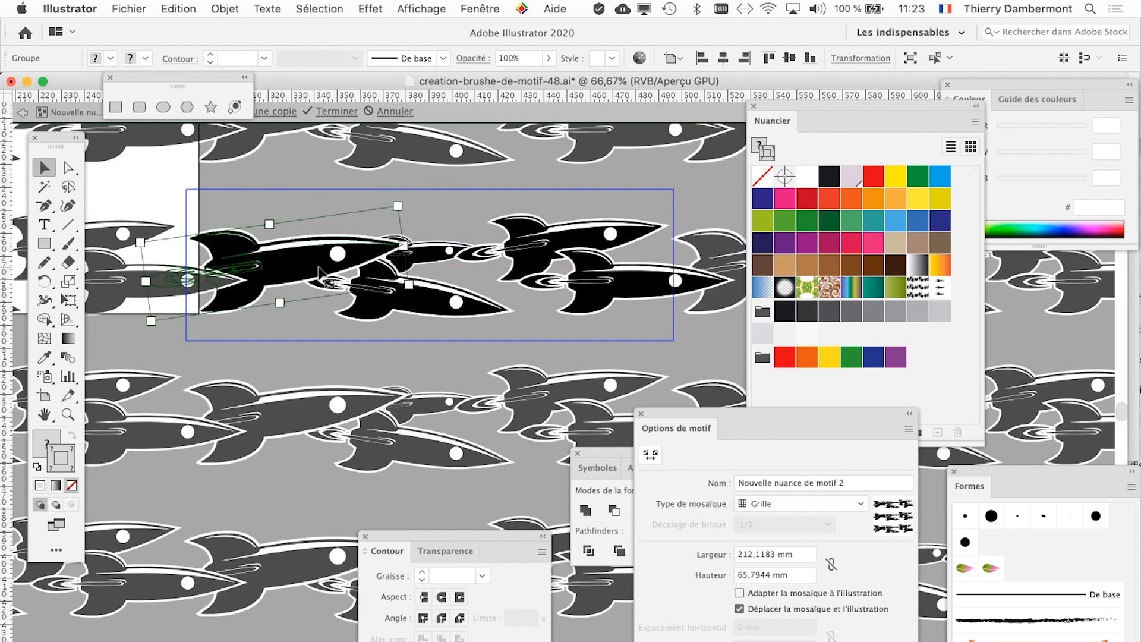
{"action": "scroll", "coordinate": [495, 333], "scroll_direction": "down", "scroll_amount": 2}
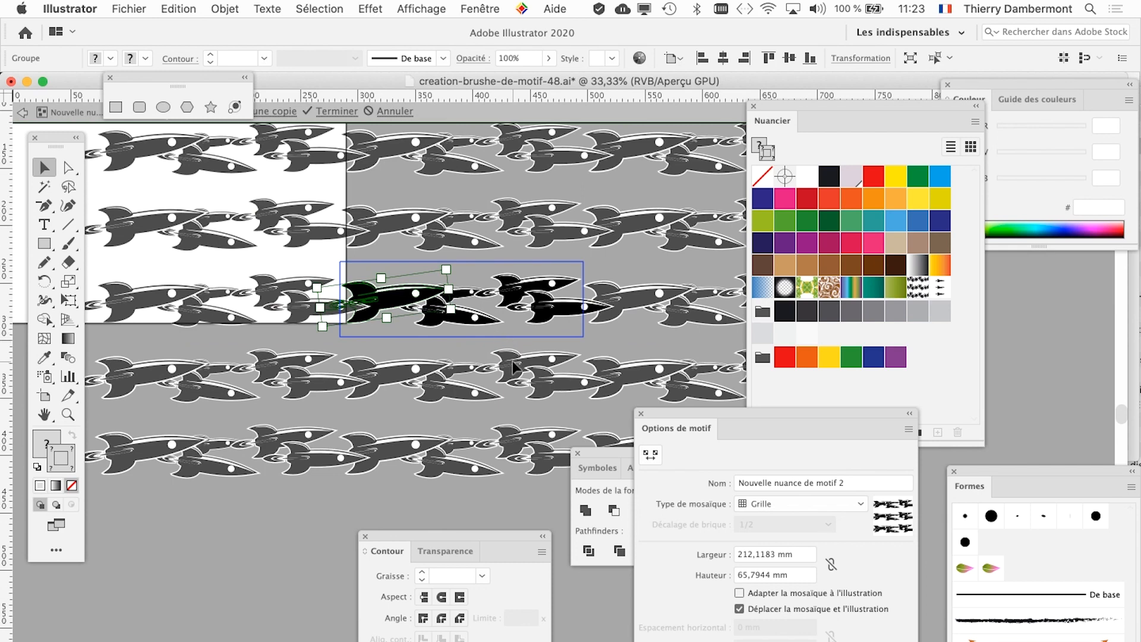
Move the Nuancier panel off the pattern and rotate the tile's lower middle rocket from nose-down to nose-up
{"action": "left_click_drag", "start_coordinate": [793, 109], "coordinate": [935, 315]}
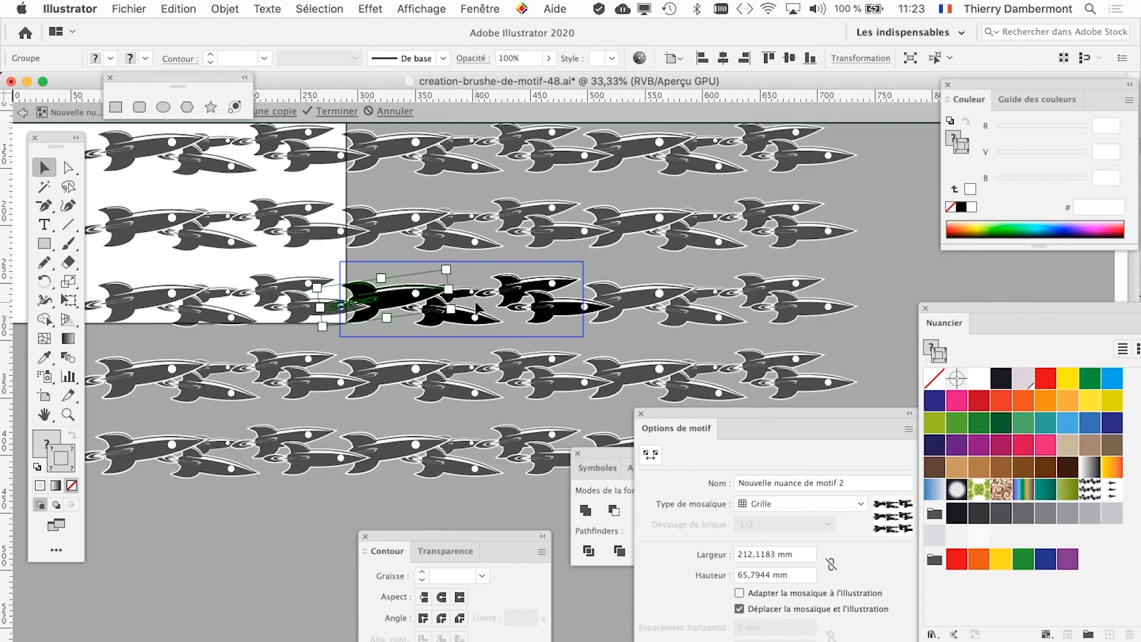
{"action": "scroll", "coordinate": [475, 306], "scroll_direction": "up", "scroll_amount": 2}
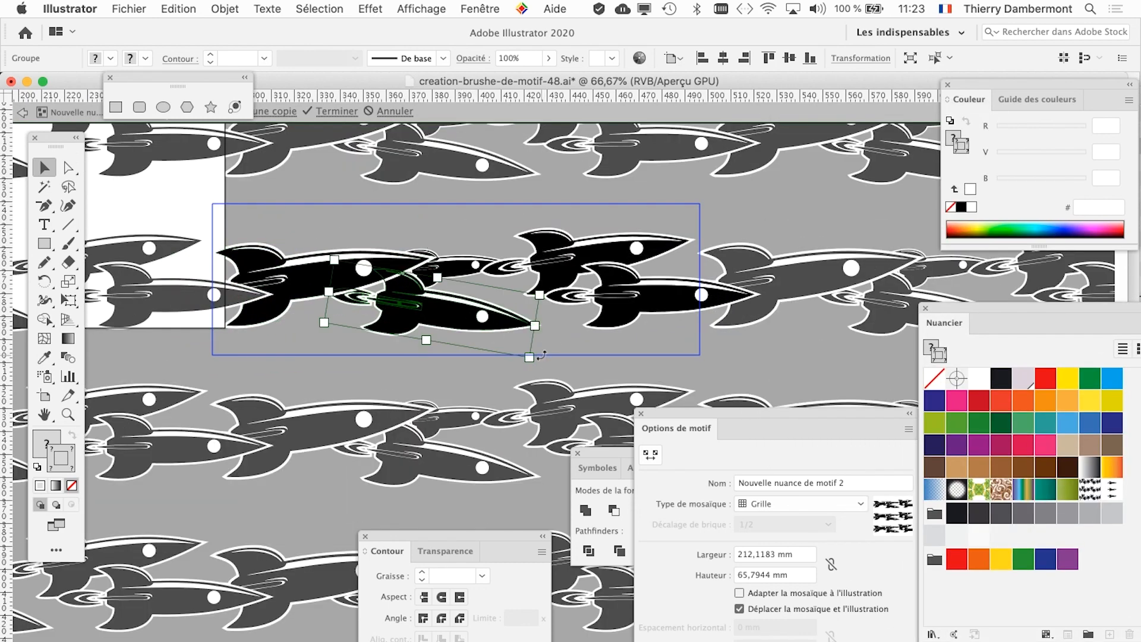
{"action": "left_click_drag", "start_coordinate": [541, 356], "coordinate": [535, 328]}
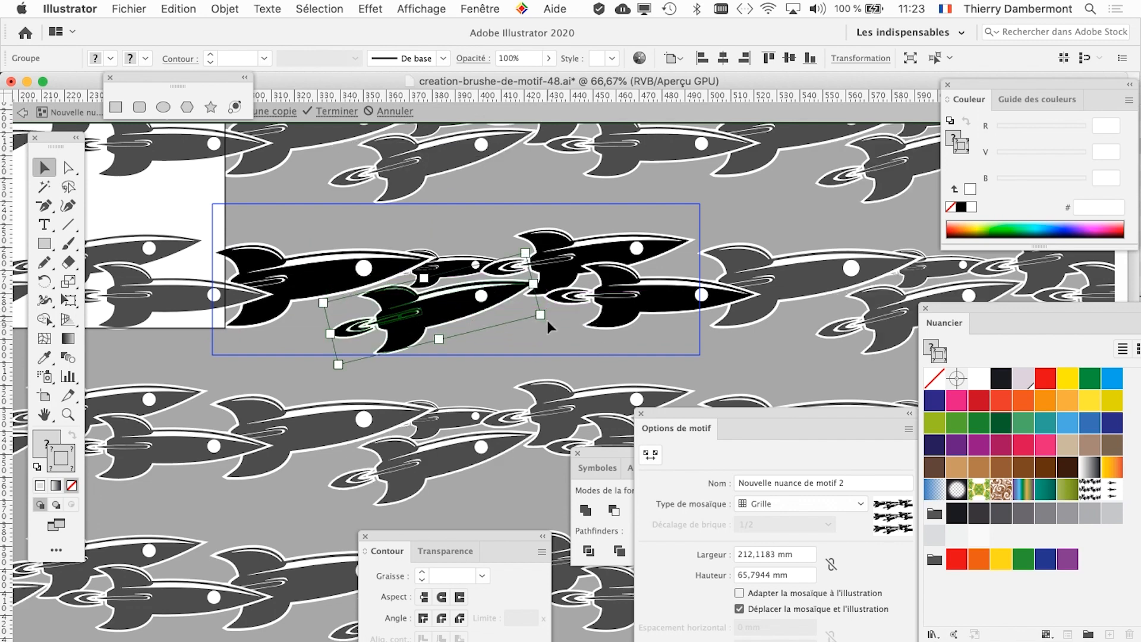
Activate the pattern tile tool and extend the tile's lower edge below the rocket fin, to a tile height of about 70.33 mm
{"action": "scroll", "coordinate": [519, 341], "scroll_direction": "down", "scroll_amount": 2}
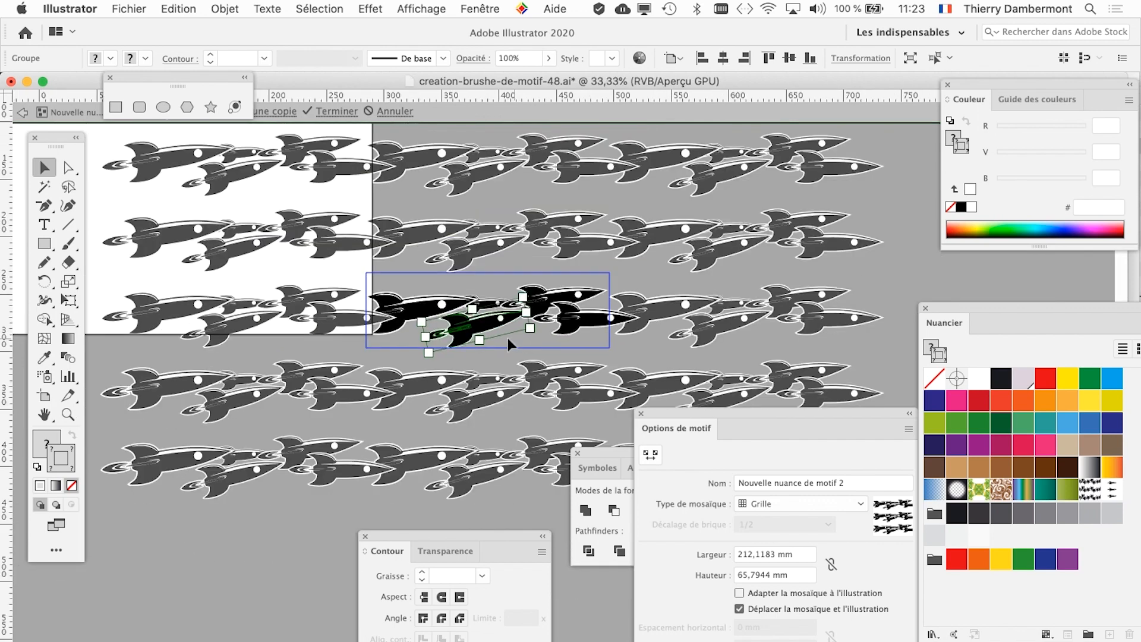
{"action": "scroll", "coordinate": [487, 330], "scroll_direction": "up", "scroll_amount": 2}
{"action": "scroll", "coordinate": [487, 330], "scroll_direction": "up", "scroll_amount": 1}
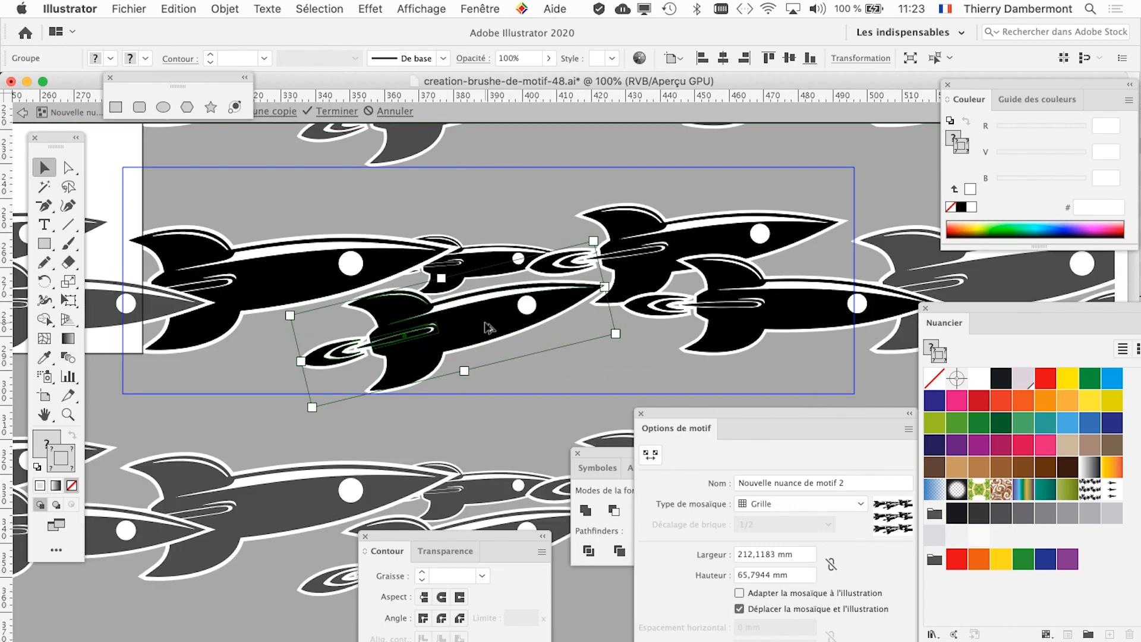
{"action": "scroll", "coordinate": [487, 330], "scroll_direction": "down", "scroll_amount": 1}
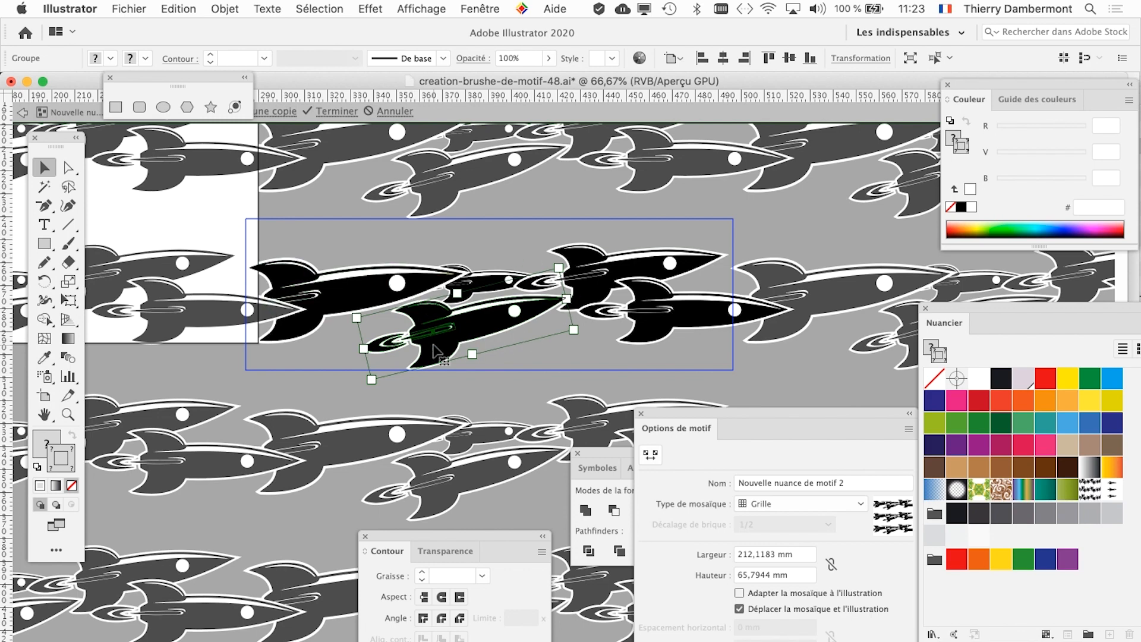
{"action": "scroll", "coordinate": [398, 379], "scroll_direction": "up", "scroll_amount": 4}
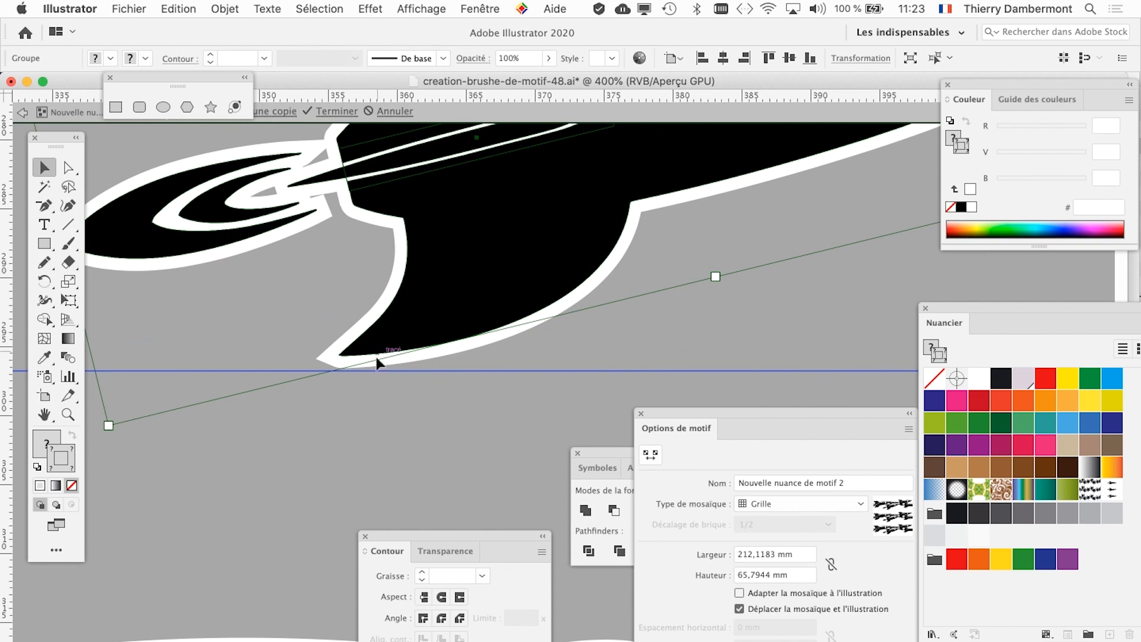
{"action": "scroll", "coordinate": [389, 381], "scroll_direction": "down", "scroll_amount": 4}
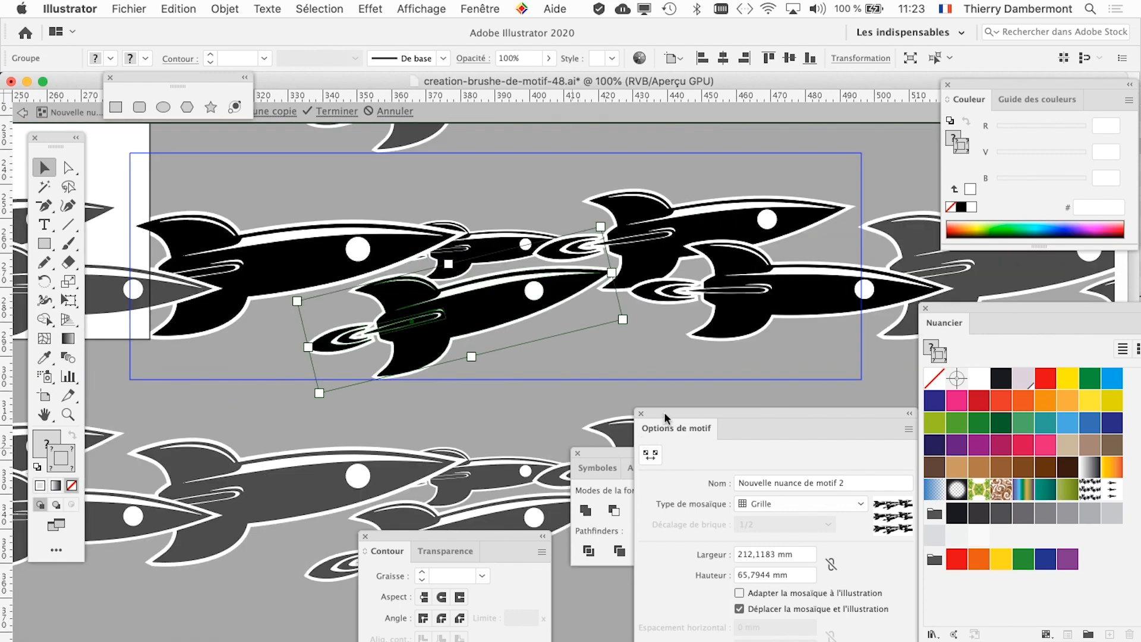
{"action": "left_click_drag", "start_coordinate": [665, 416], "coordinate": [682, 240]}
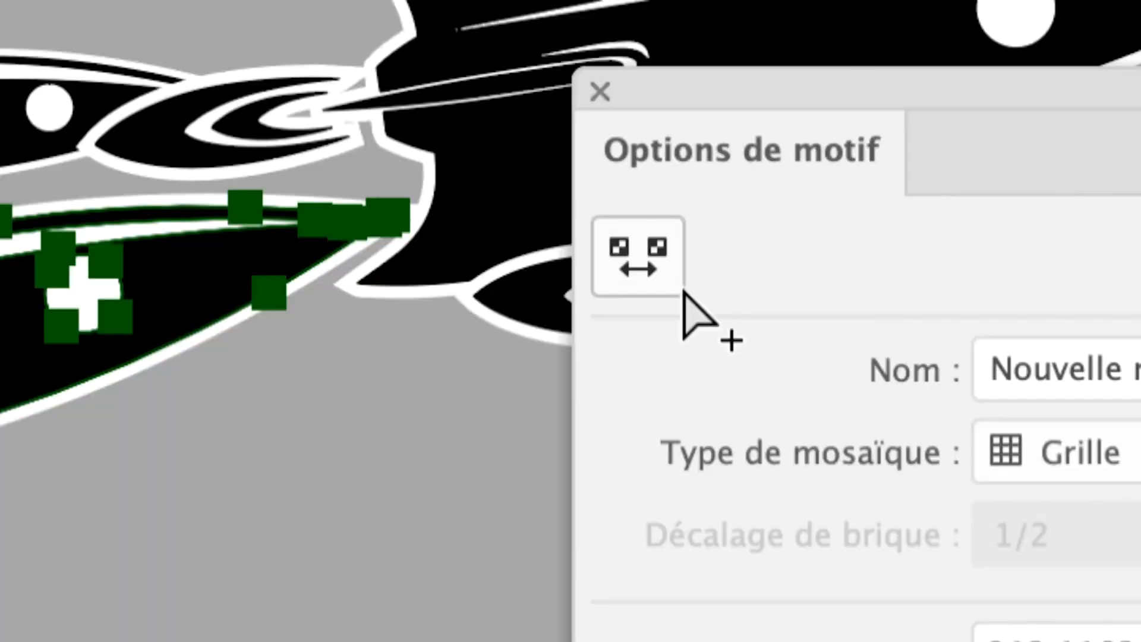
{"action": "left_click", "coordinate": [677, 287]}
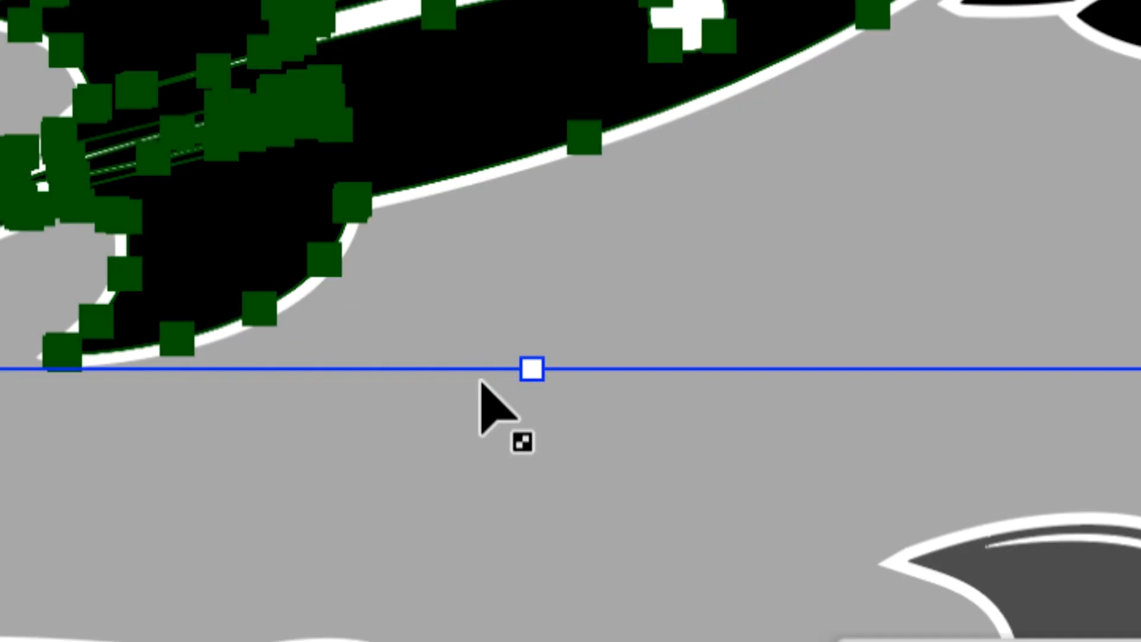
{"action": "left_click_drag", "start_coordinate": [481, 378], "coordinate": [465, 441]}
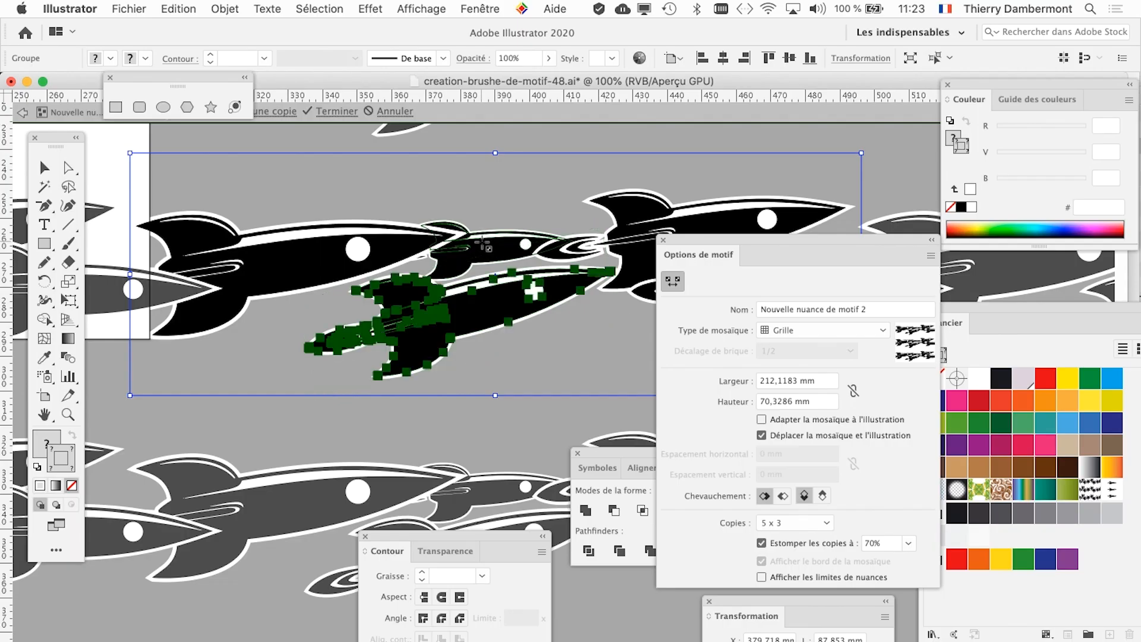
Lower the tile's upper edge to a tile height of about 64.82 mm and move the pattern options panel clear of the artwork
{"action": "key", "text": "super+minus"}
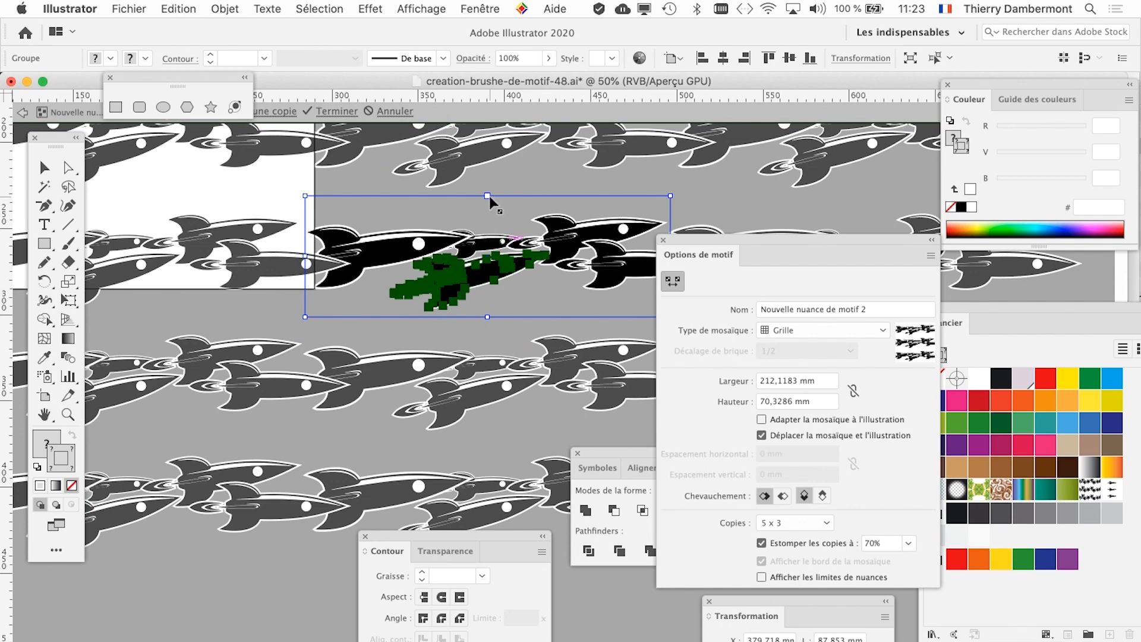
{"action": "left_click_drag", "start_coordinate": [489, 204], "coordinate": [616, 243]}
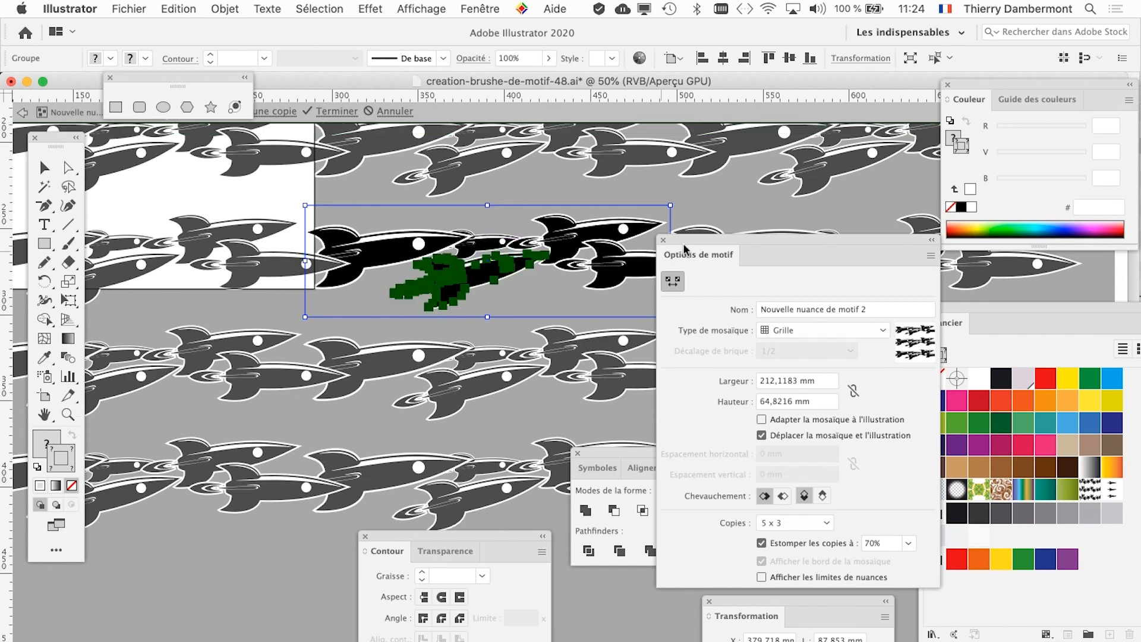
{"action": "left_click_drag", "start_coordinate": [685, 249], "coordinate": [552, 447]}
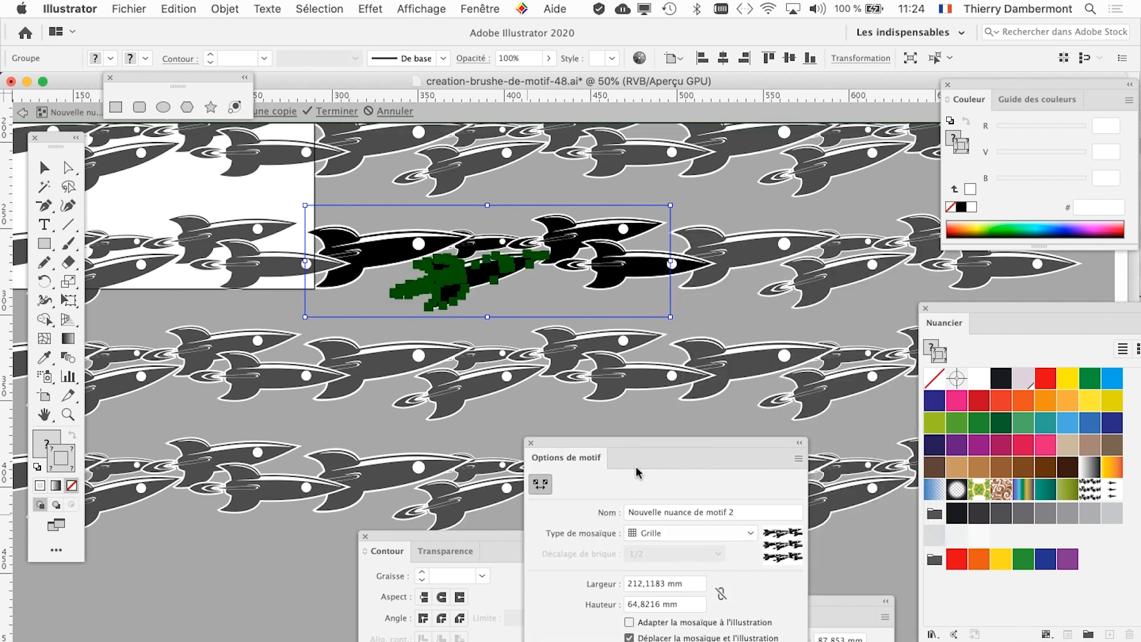
{"action": "left_click_drag", "start_coordinate": [637, 473], "coordinate": [732, 460]}
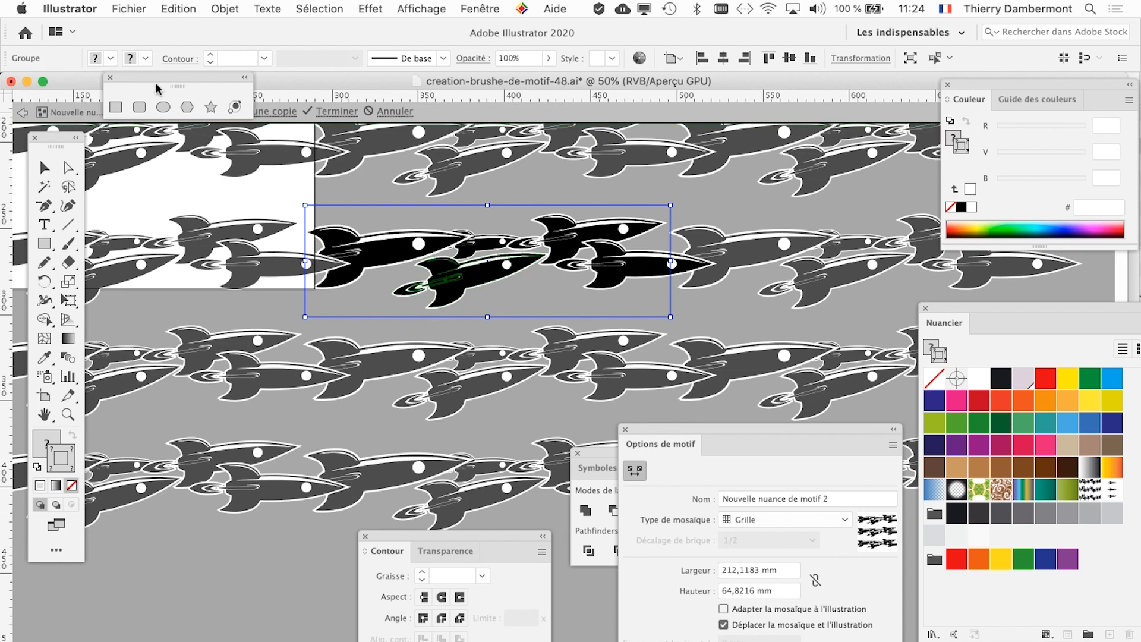
Move the shape tools panel aside, exit pattern editing mode and bring the Nuancier panel over the artboard to show the rocket swatch
{"action": "left_click_drag", "start_coordinate": [158, 88], "coordinate": [193, 460]}
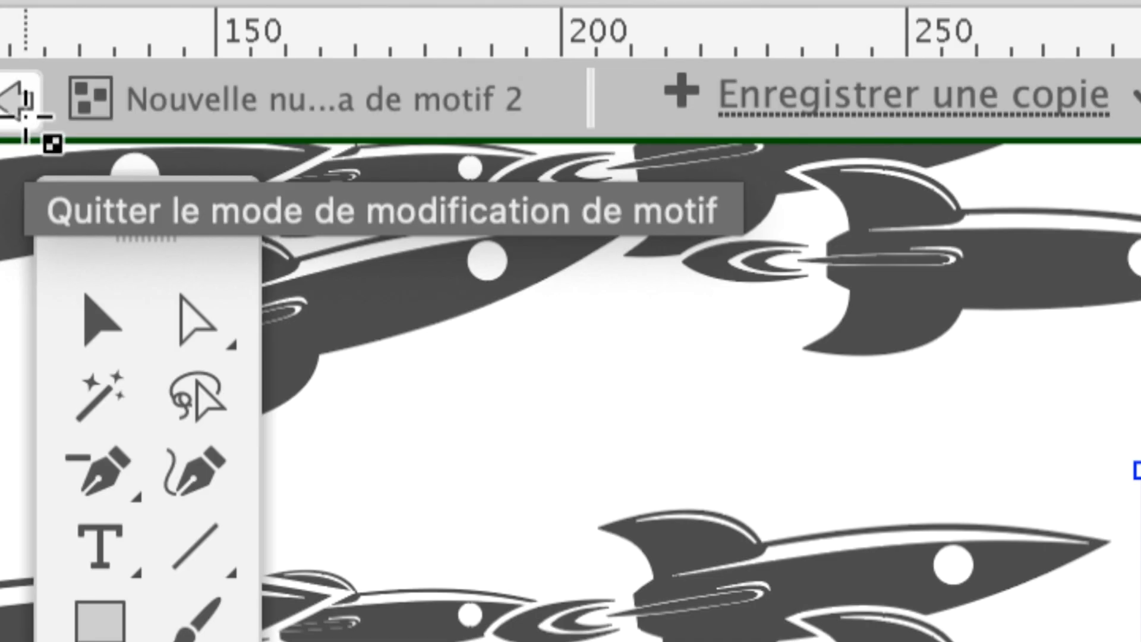
{"action": "left_click", "coordinate": [25, 115]}
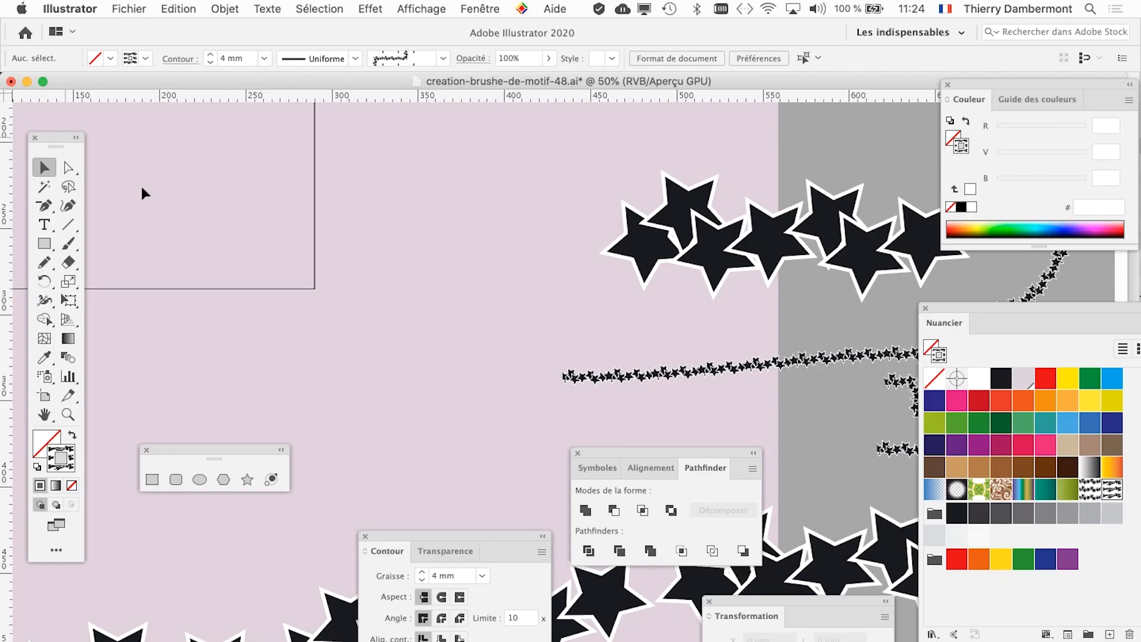
{"action": "scroll", "coordinate": [518, 281], "scroll_direction": "down", "scroll_amount": 2}
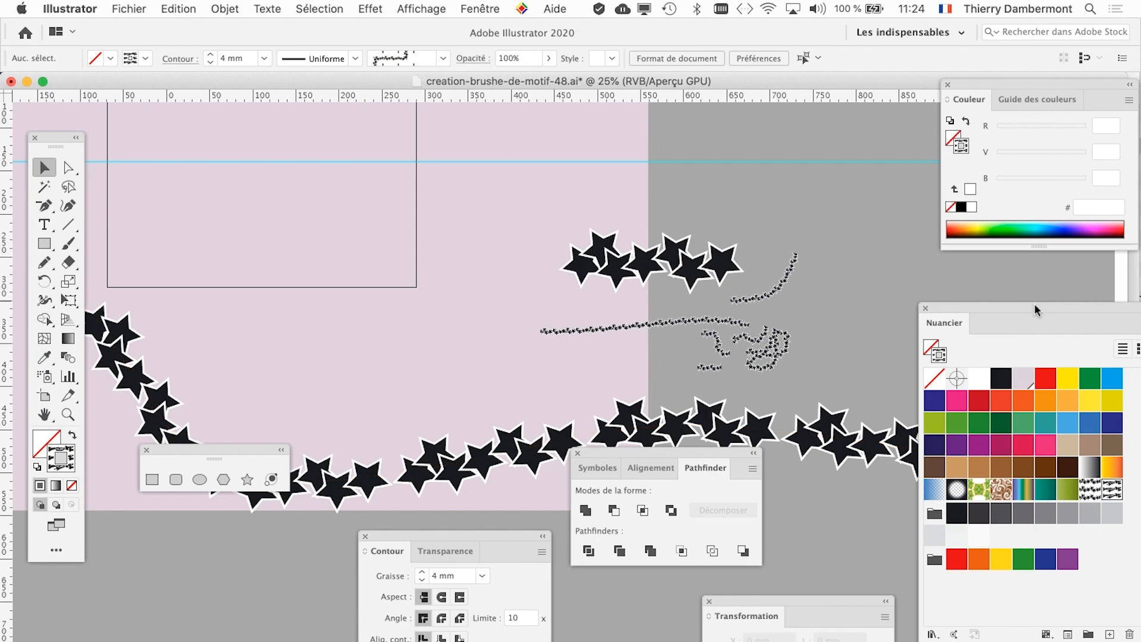
{"action": "left_click_drag", "start_coordinate": [1036, 310], "coordinate": [289, 127]}
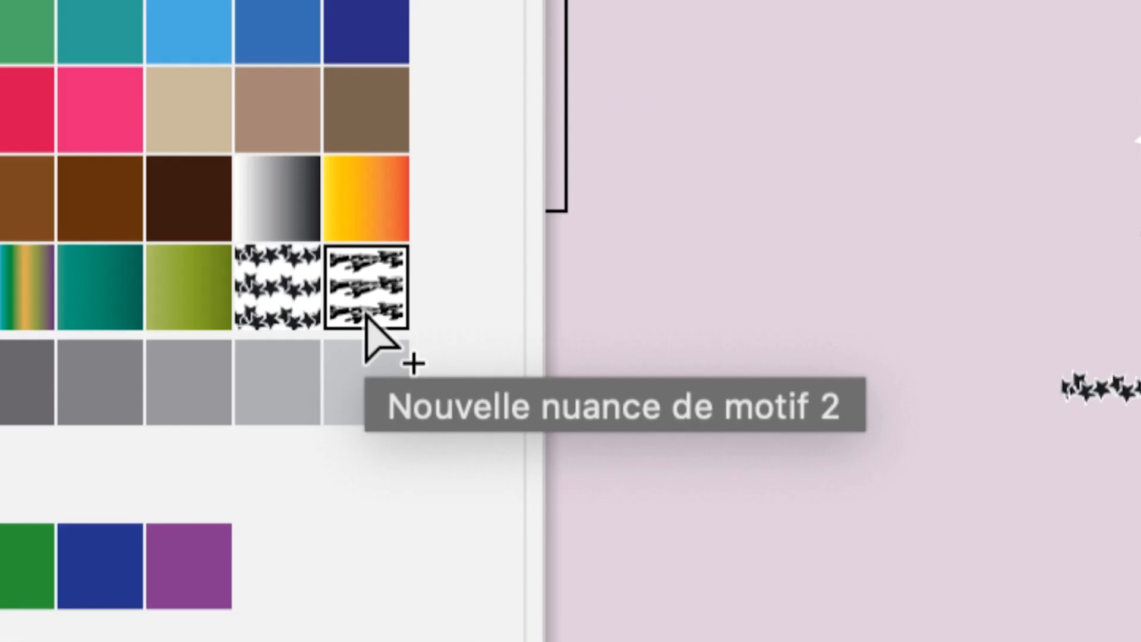